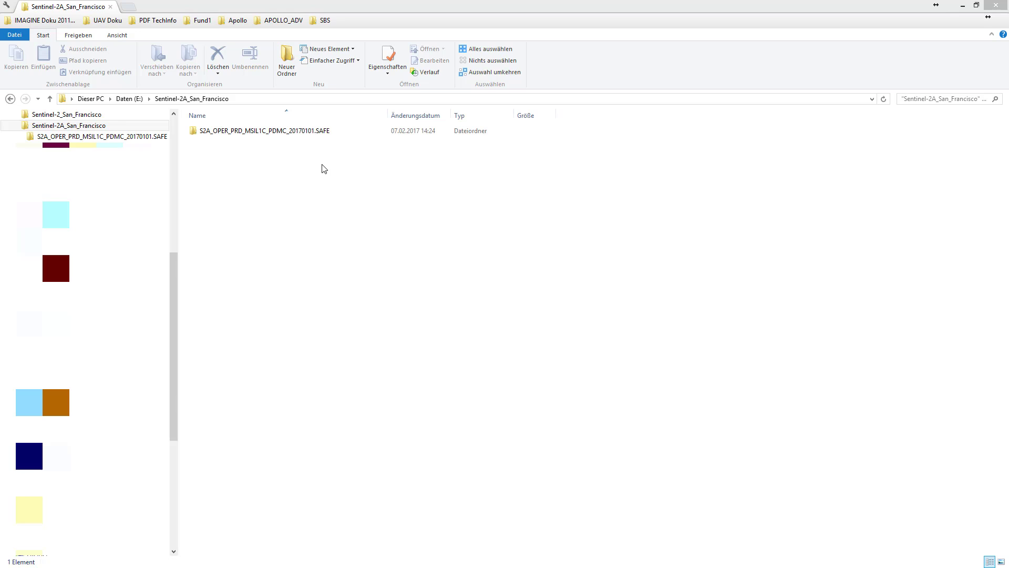
pyautogui.doubleClick(294, 130)
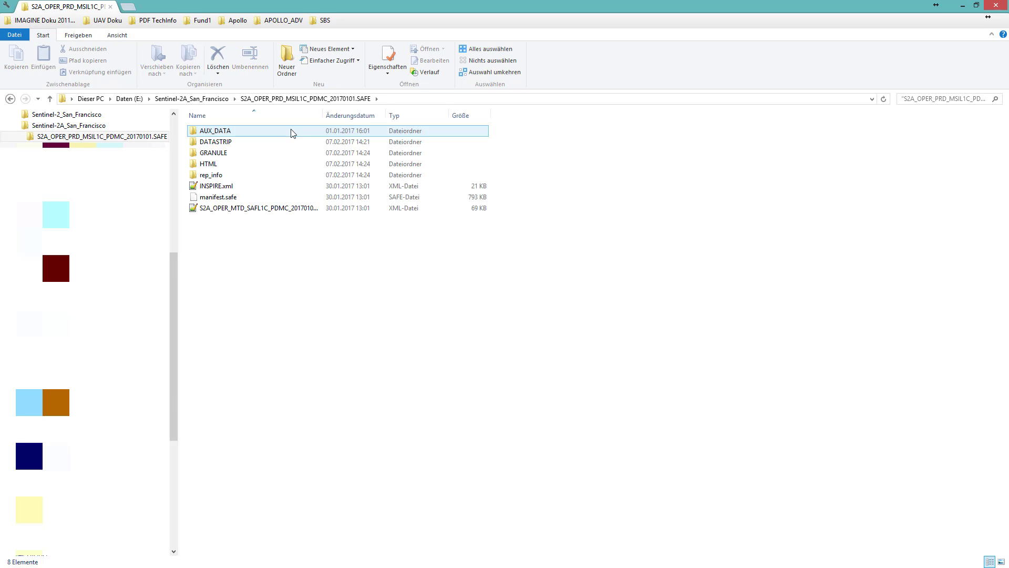
pyautogui.doubleClick(287, 153)
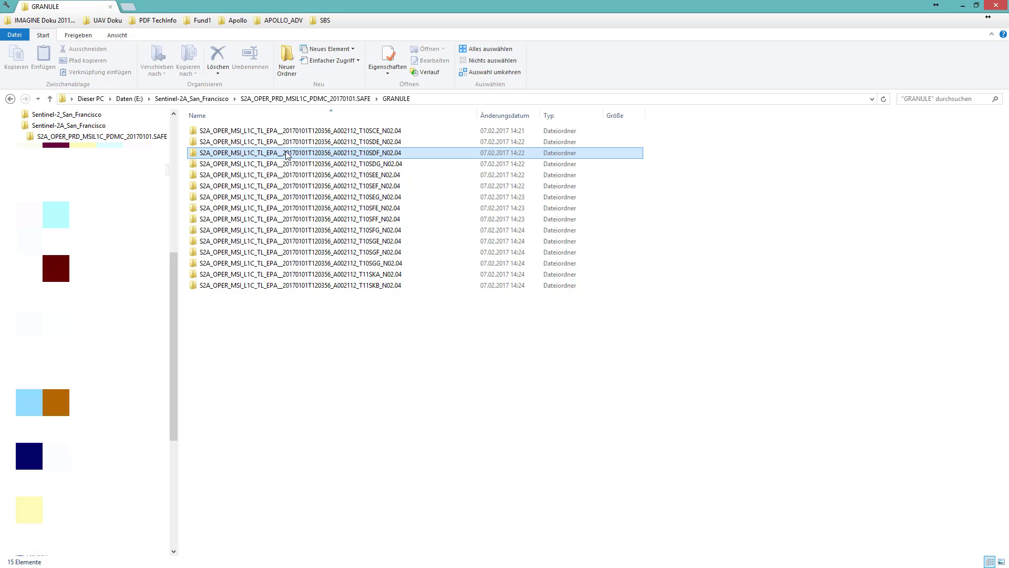
pyautogui.click(287, 152)
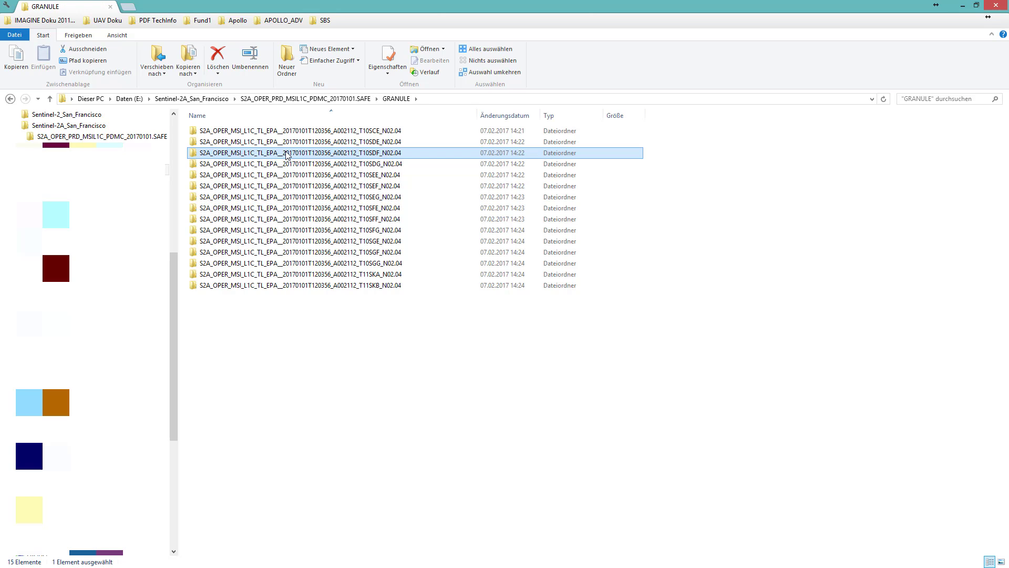
pyautogui.doubleClick(391, 198)
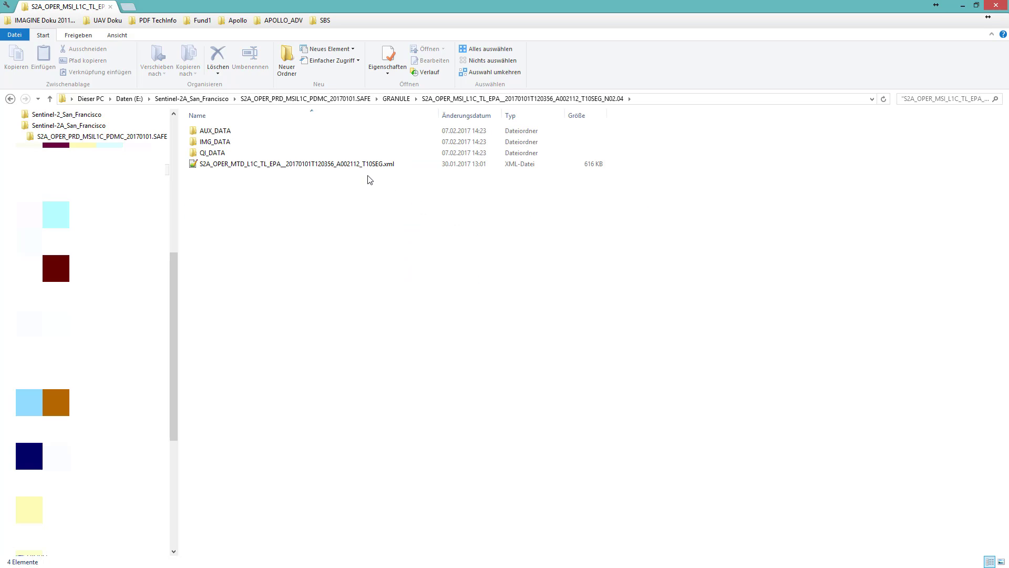
pyautogui.click(347, 166)
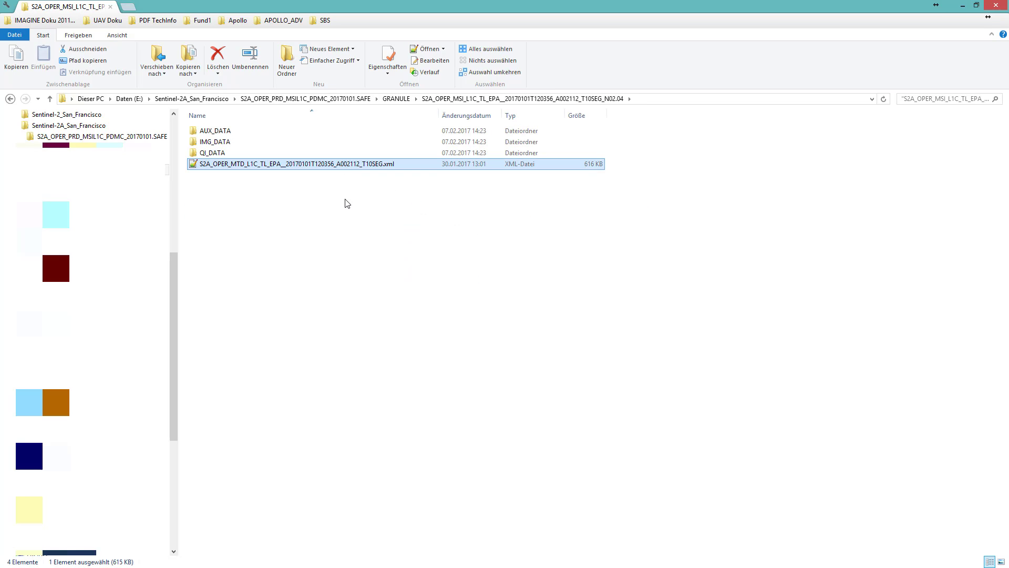
pyautogui.doubleClick(234, 142)
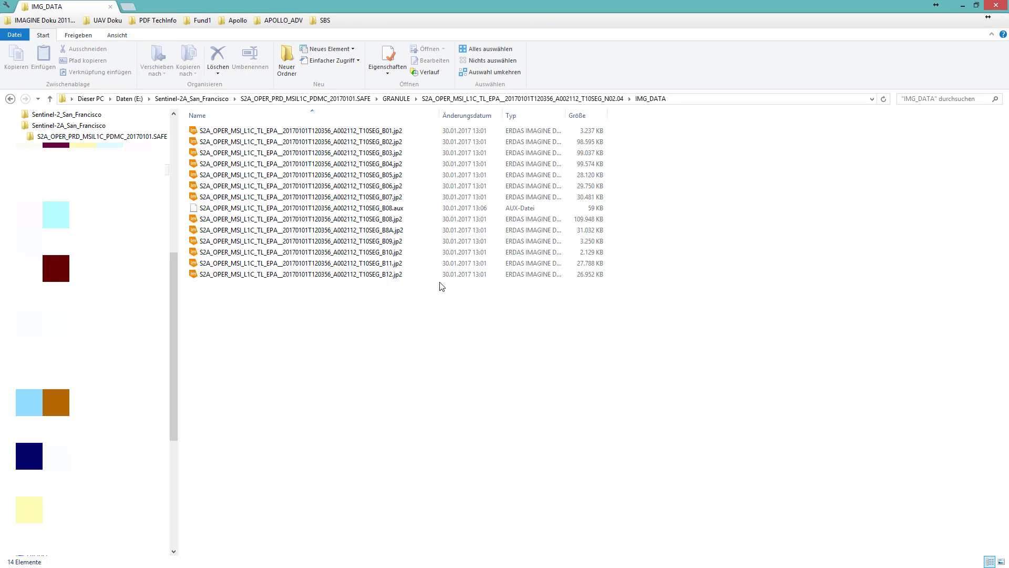
pyautogui.click(210, 99)
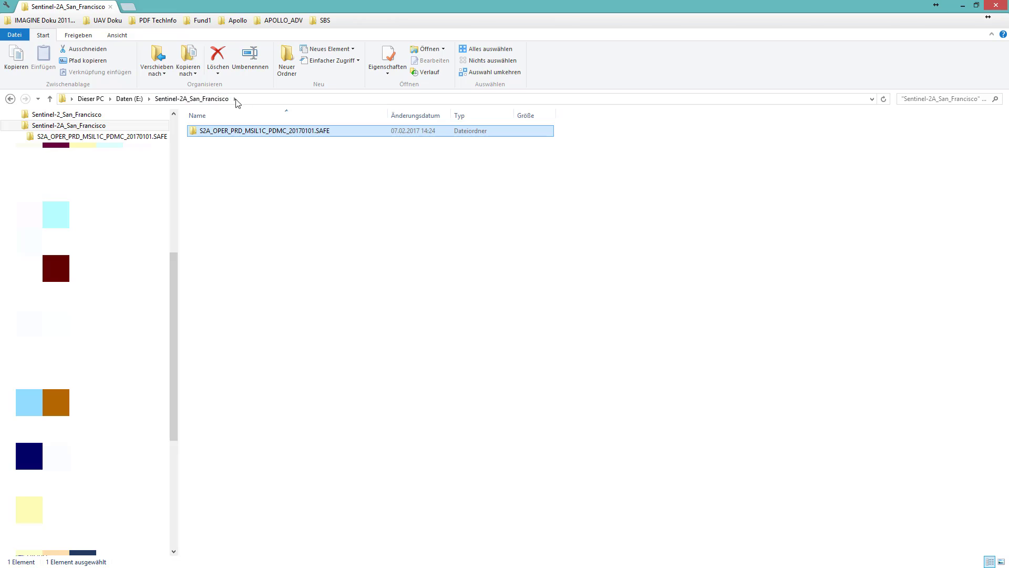
# - Add two new folders named ATCOR_project and ATCOR_output with Neuer Ordner
pyautogui.click(283, 68)
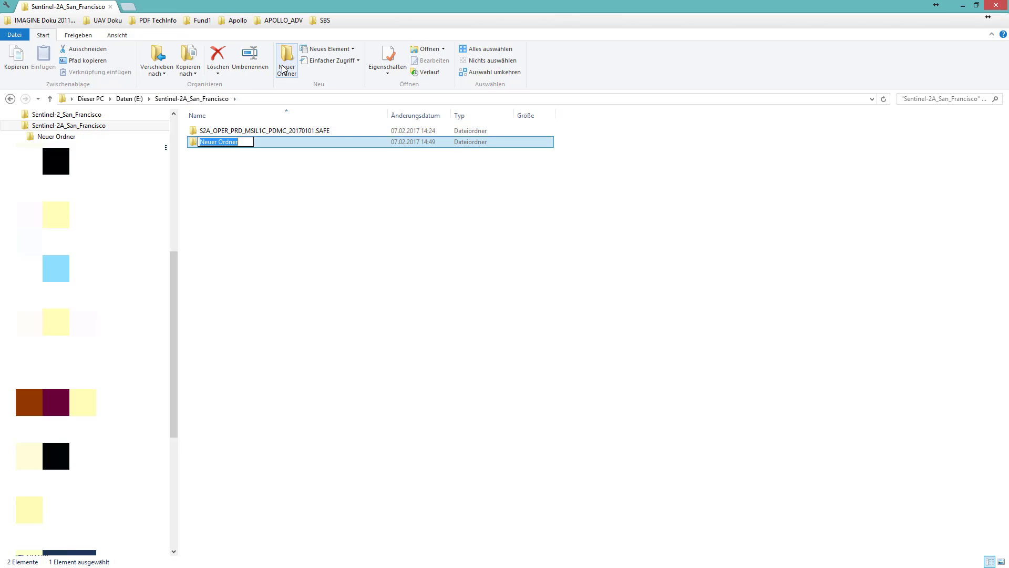
pyautogui.write('ATCOR_project')
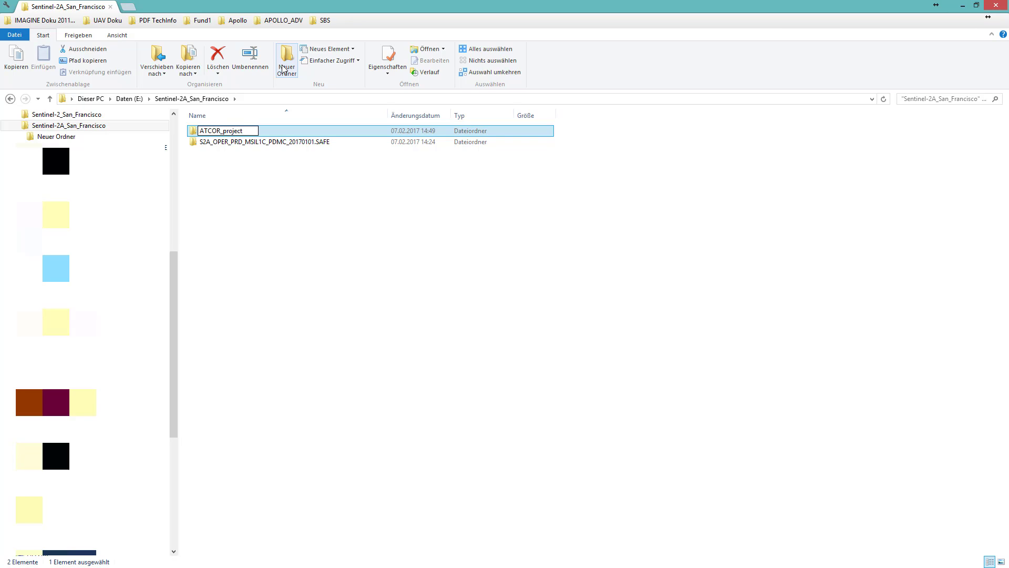
pyautogui.press('Return')
pyautogui.click(284, 69)
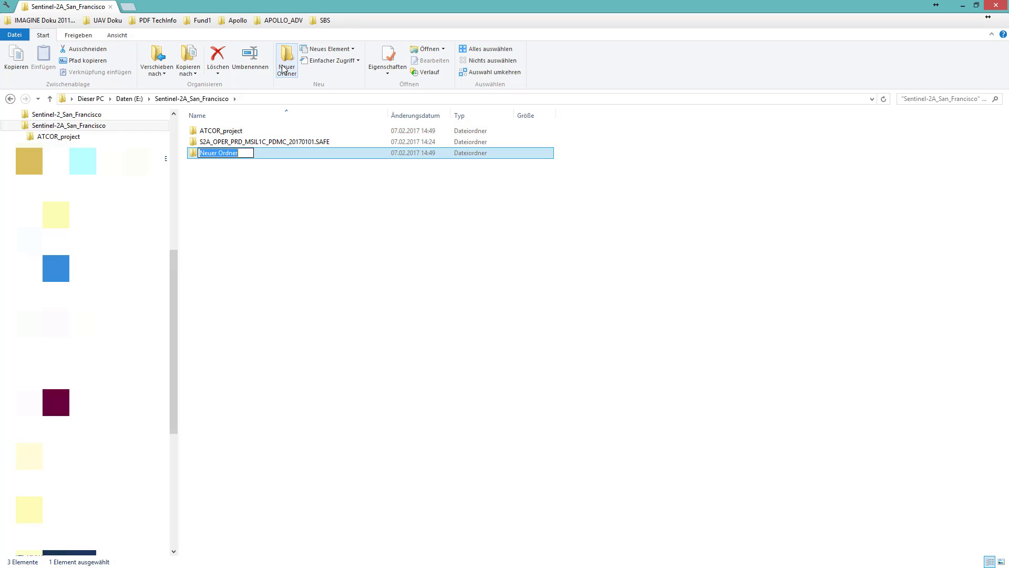
pyautogui.write('ATCOR_output')
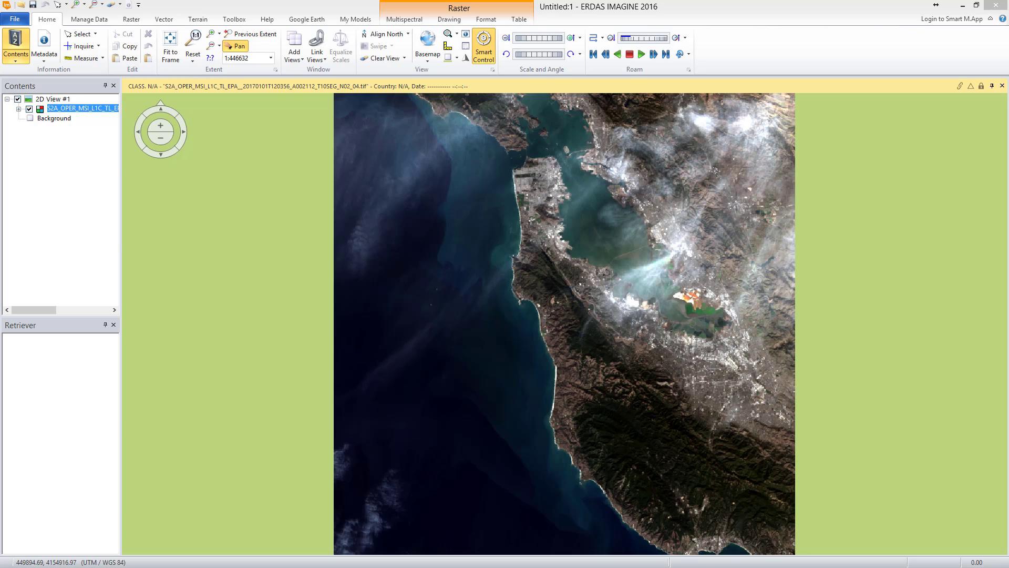
# - Close the satellite image layer and launch ATCOR Dehaze in Create ATCOR Project mode
pyautogui.click(112, 4)
pyautogui.click(111, 5)
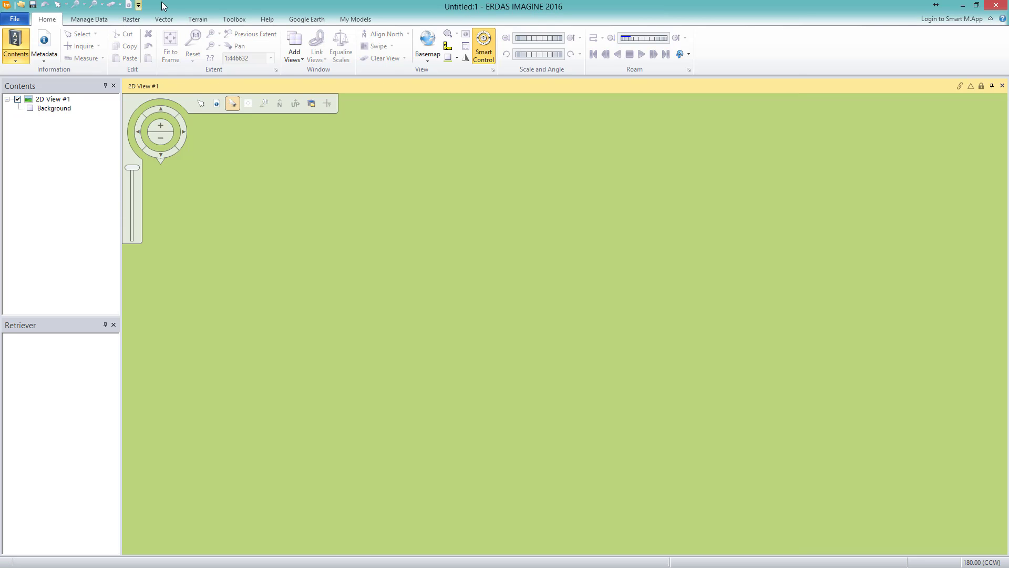
pyautogui.click(234, 19)
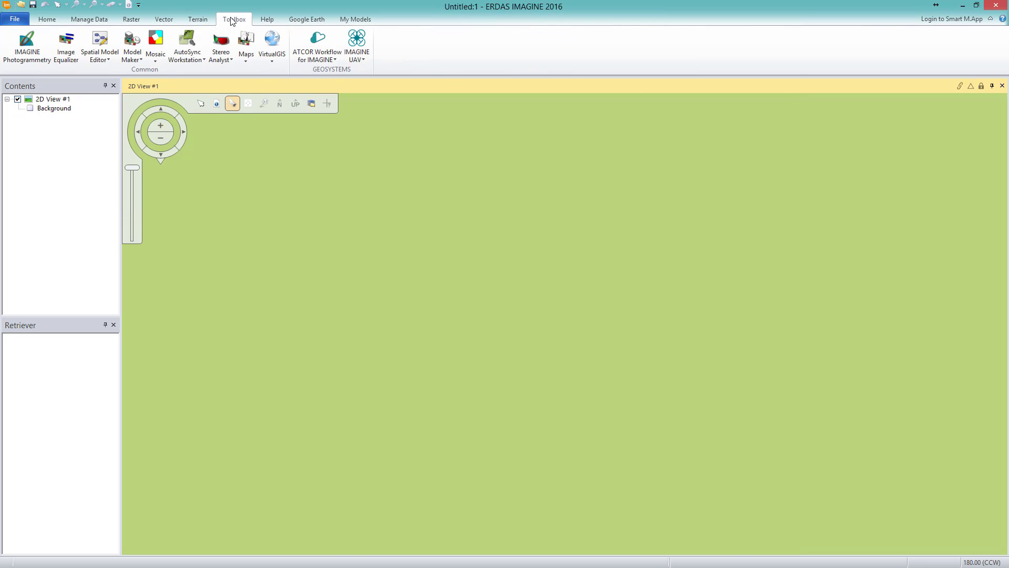
pyautogui.click(337, 60)
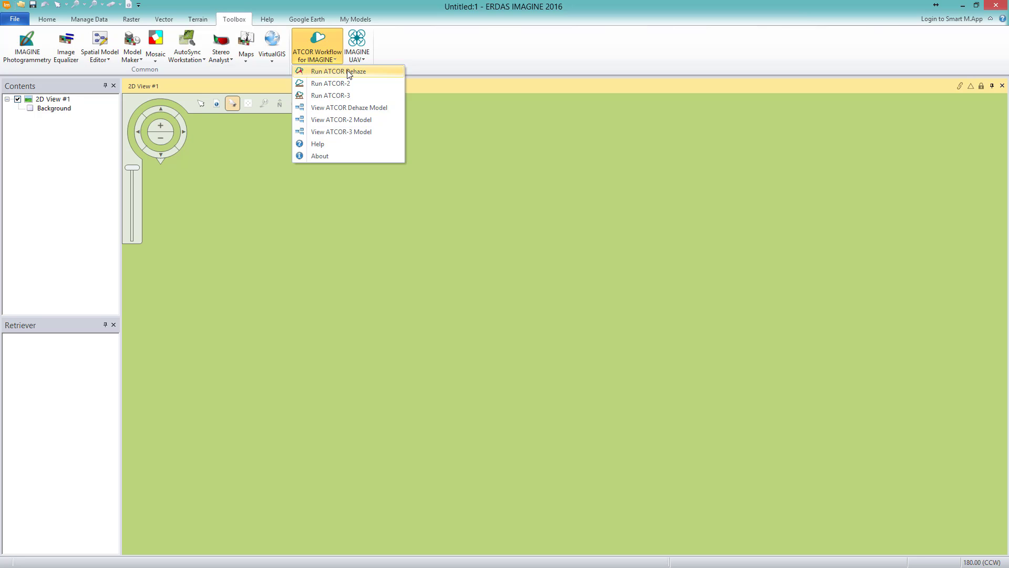
pyautogui.click(348, 74)
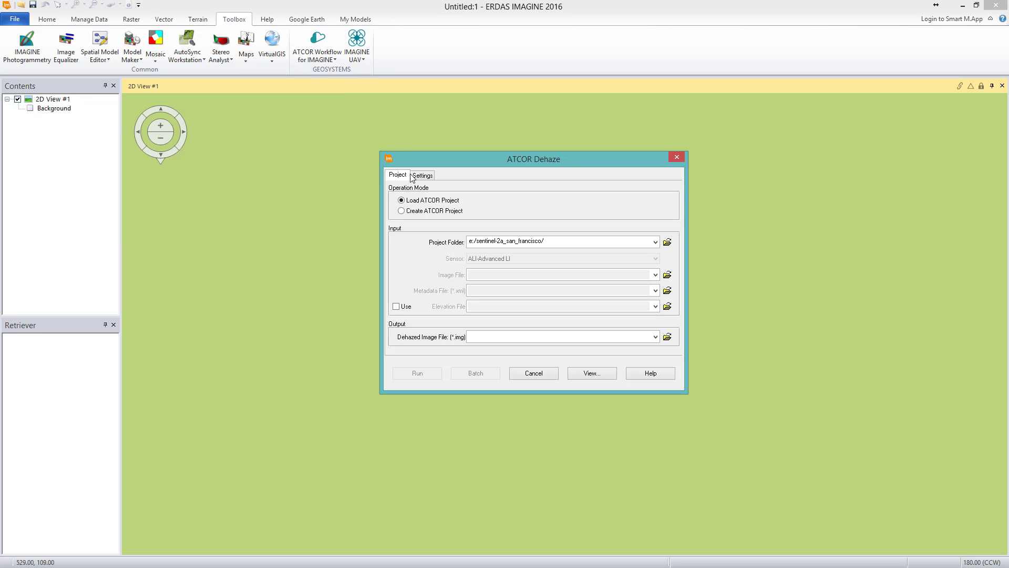
pyautogui.click(439, 211)
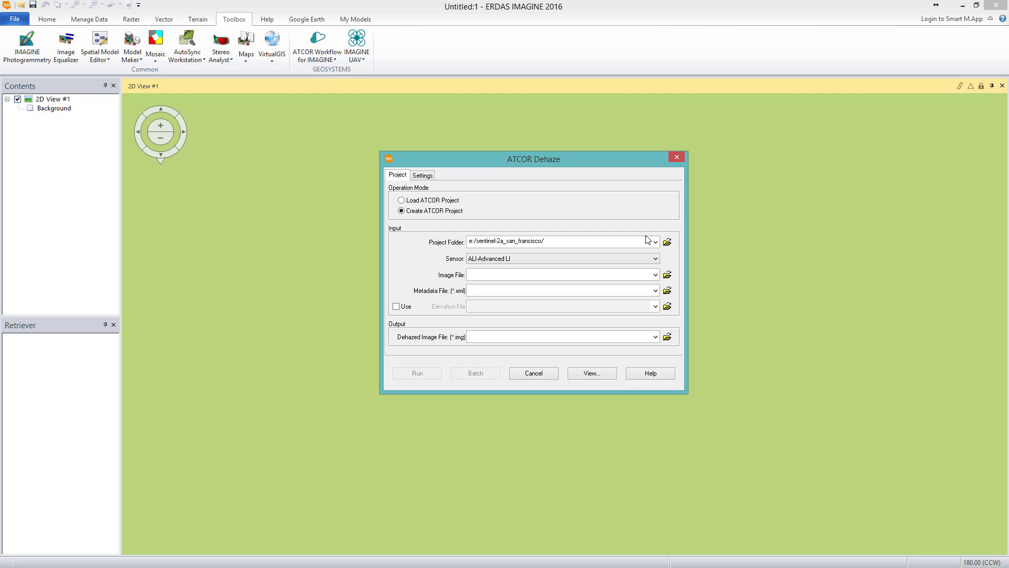
# - Set the Dehaze project folder to atcor_project and the sensor to Sentinel-2 13 Bands
pyautogui.click(667, 242)
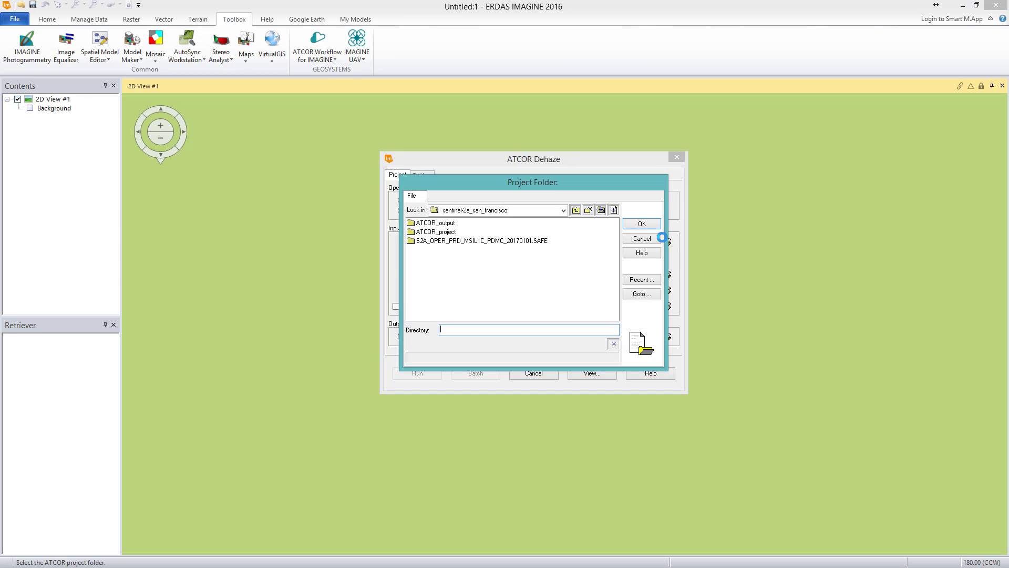
pyautogui.doubleClick(440, 233)
pyautogui.click(640, 223)
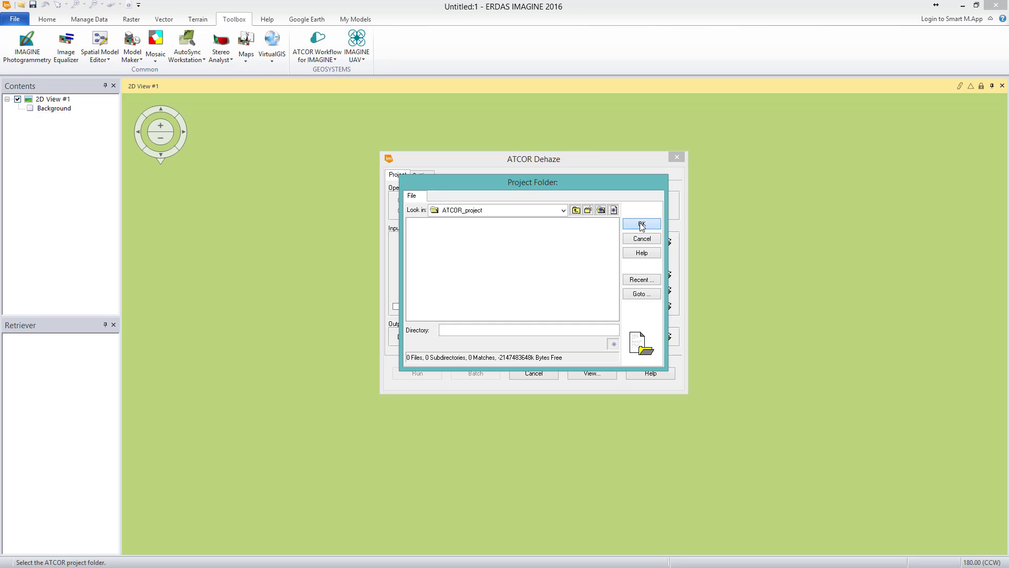
pyautogui.click(636, 258)
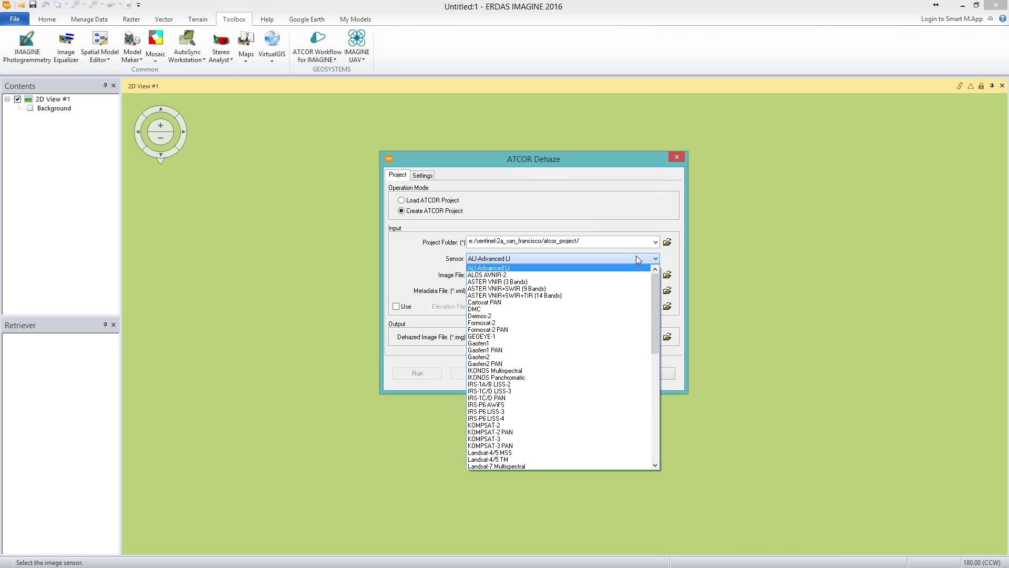
pyautogui.scroll(-6, 617, 278)
pyautogui.scroll(-6, 583, 322)
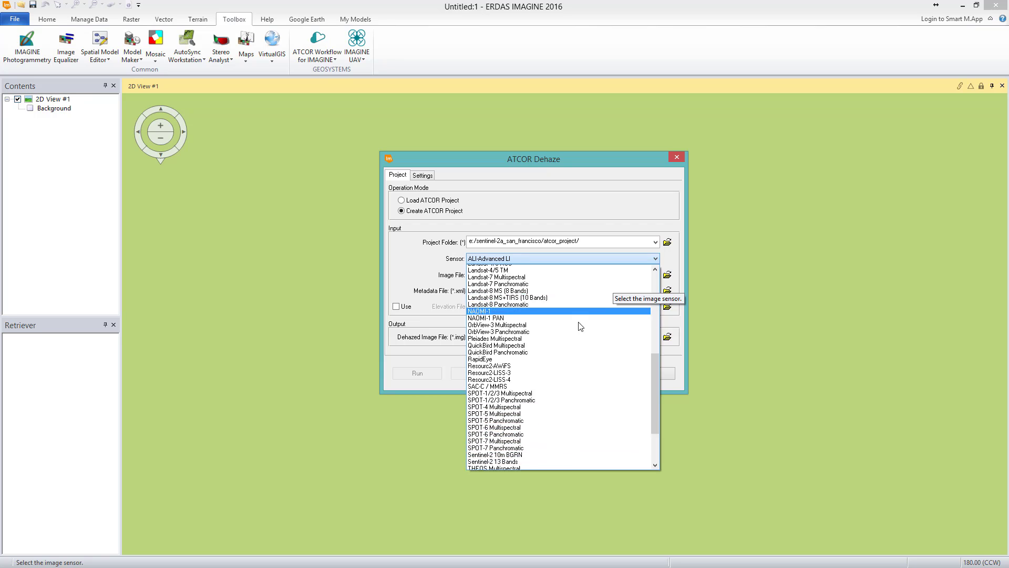
pyautogui.click(526, 405)
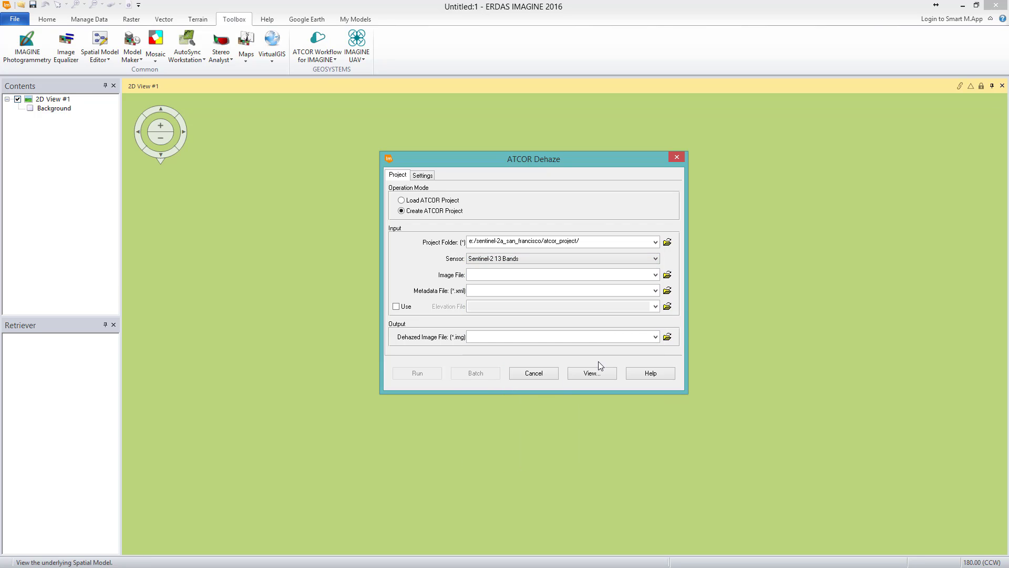
# - Set the input image file to the T10SEG tile's metadata XML inside the SAFE GRANULE folder
pyautogui.click(667, 275)
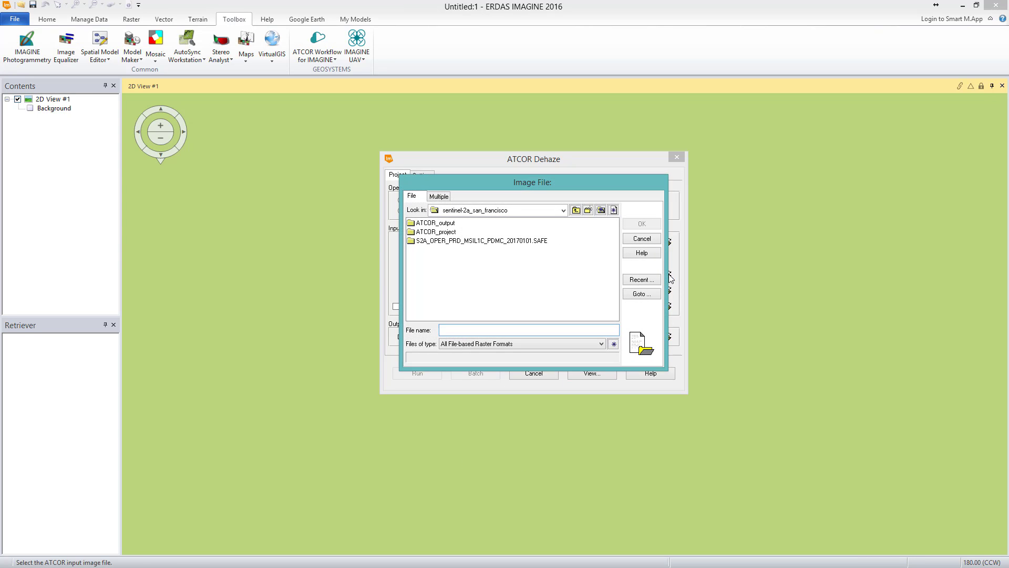
pyautogui.doubleClick(526, 246)
pyautogui.doubleClick(435, 242)
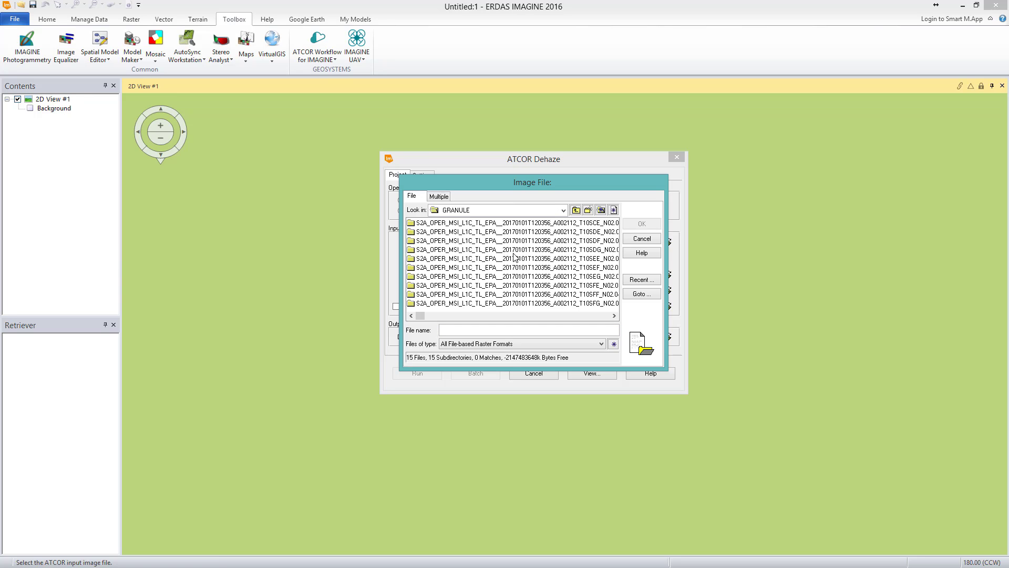
pyautogui.click(590, 276)
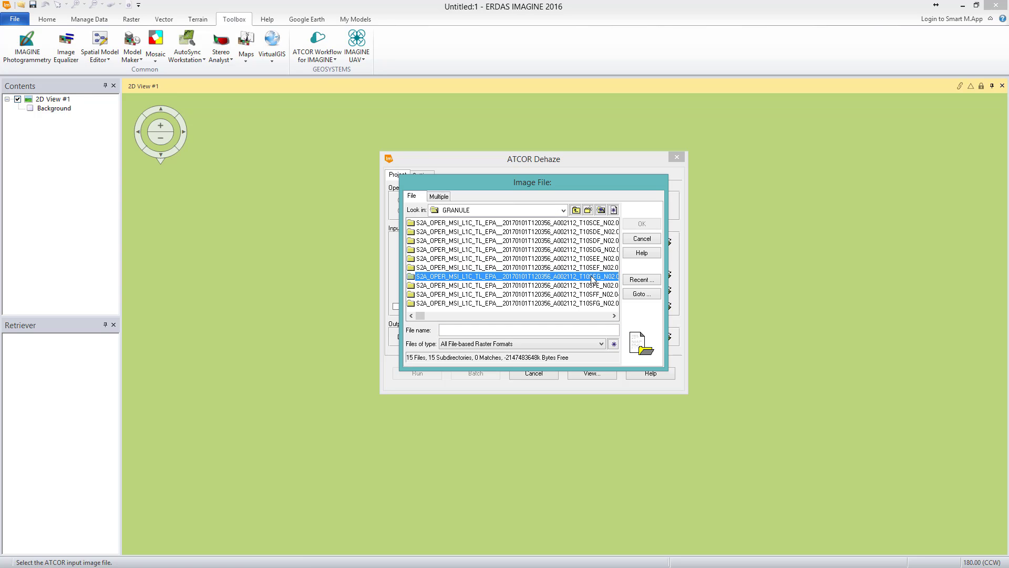
pyautogui.doubleClick(552, 278)
pyautogui.click(541, 251)
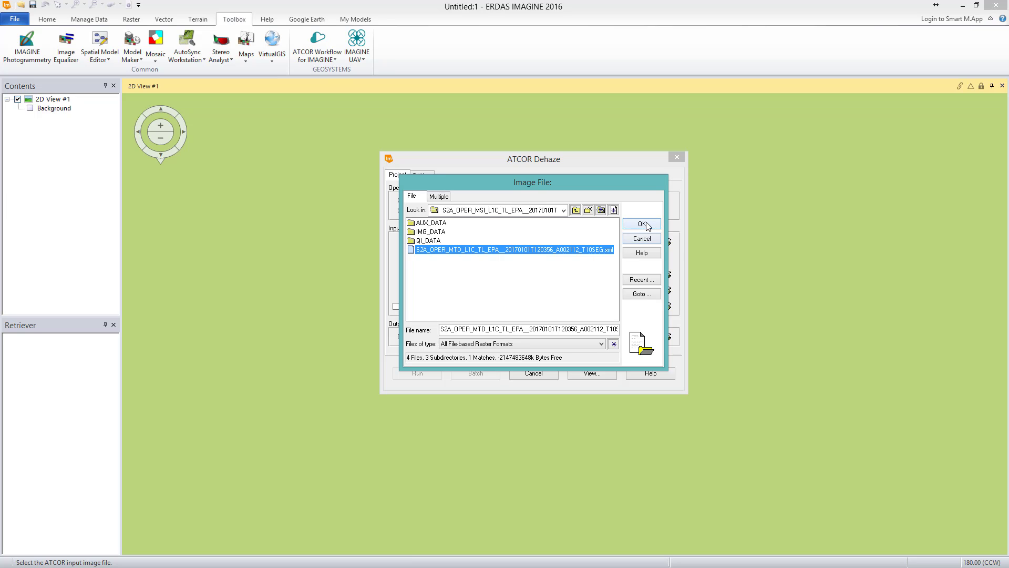
pyautogui.click(645, 224)
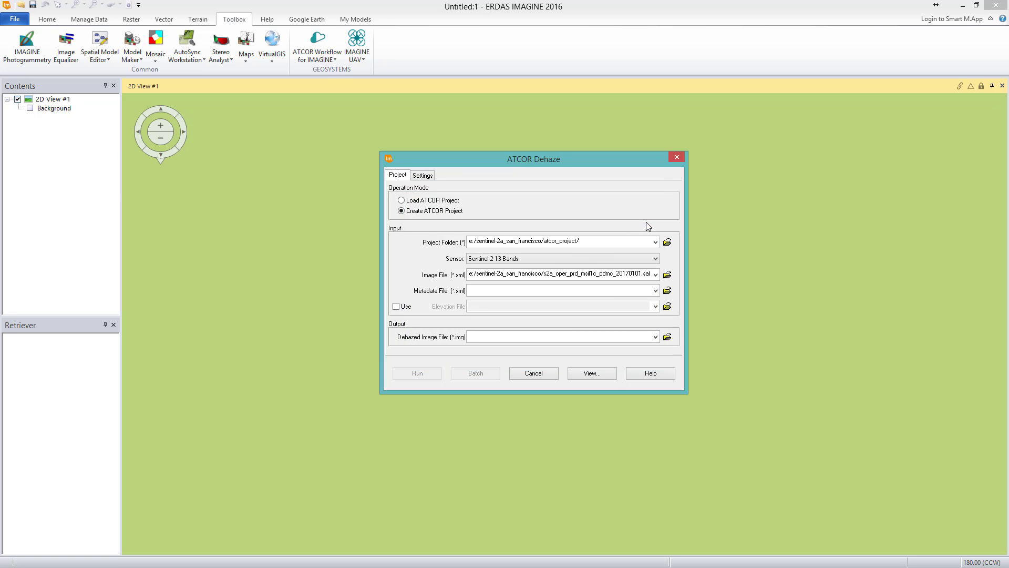
pyautogui.click(667, 336)
# - Name the dehazed output atcor_output/20151117_dehaze.img and show the Settings parameters
pyautogui.doubleClick(445, 223)
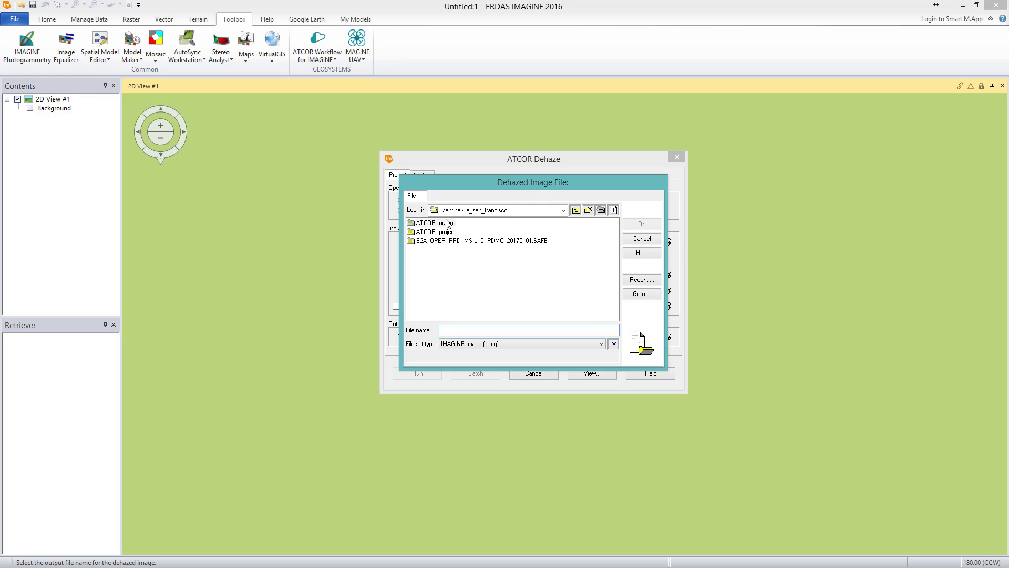
pyautogui.click(523, 328)
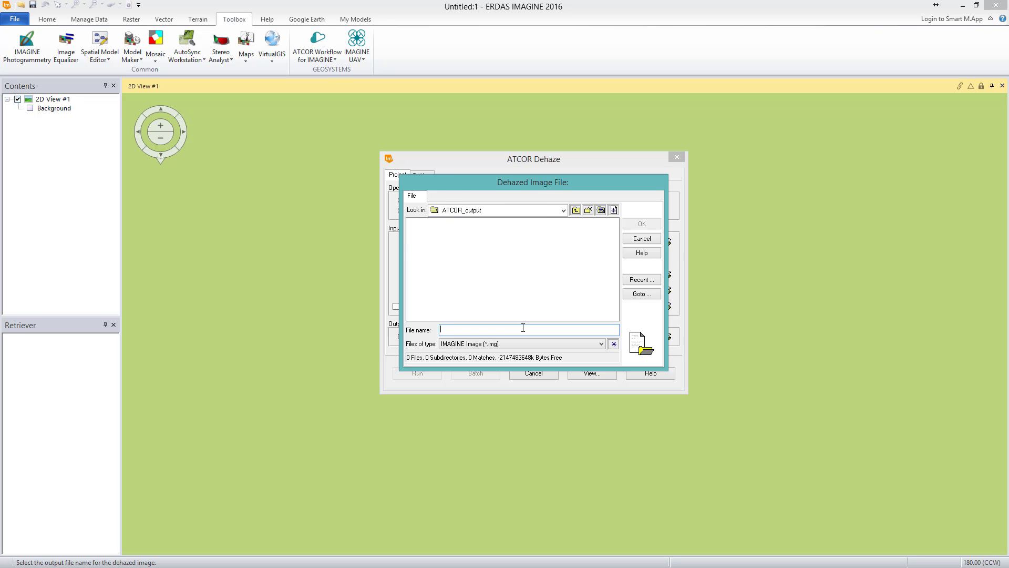
pyautogui.write('20151117_dehaze')
pyautogui.click(644, 222)
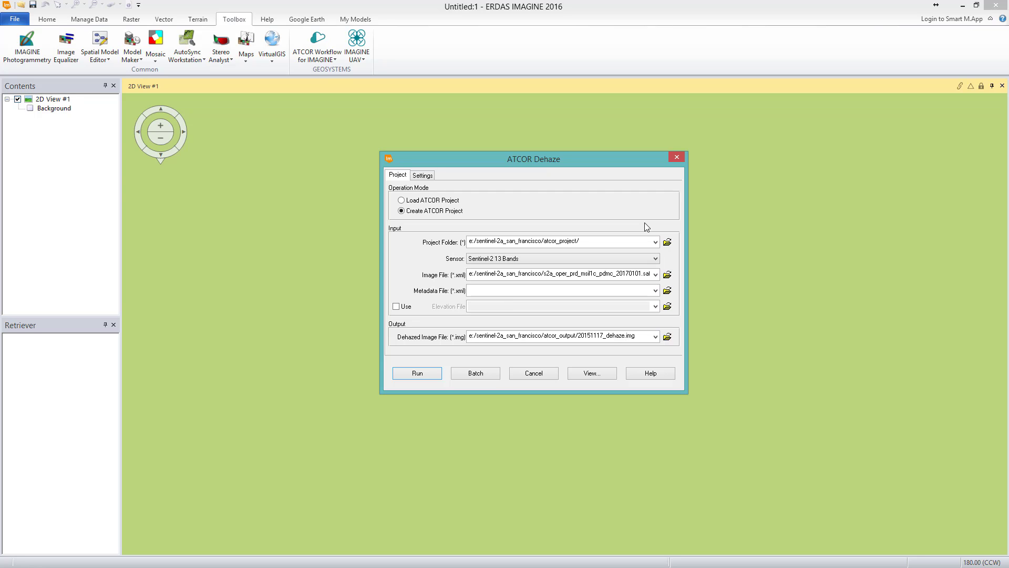
pyautogui.click(432, 177)
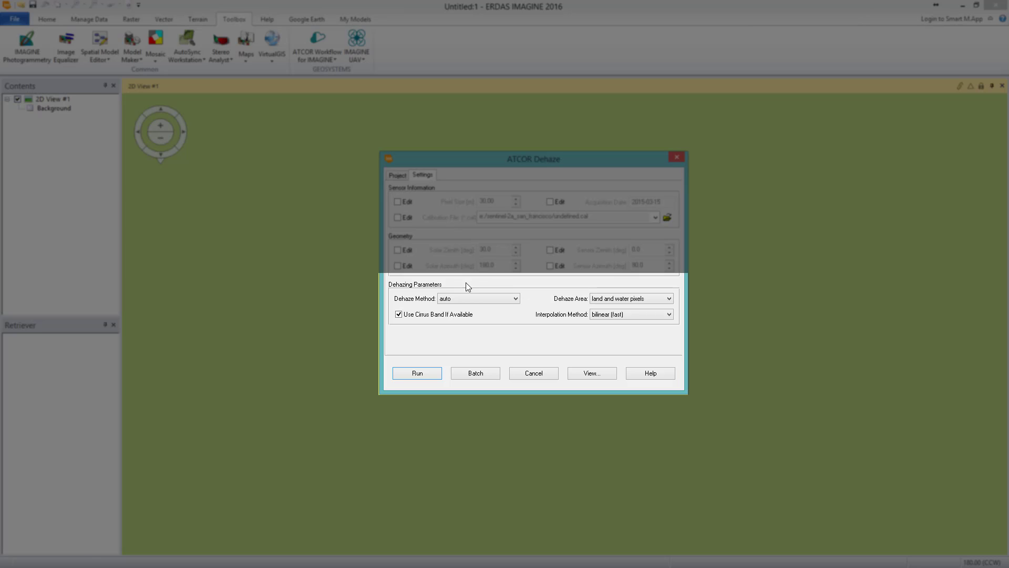
# - Choose the standard dehaze method and run the Dehaze processing
pyautogui.click(478, 299)
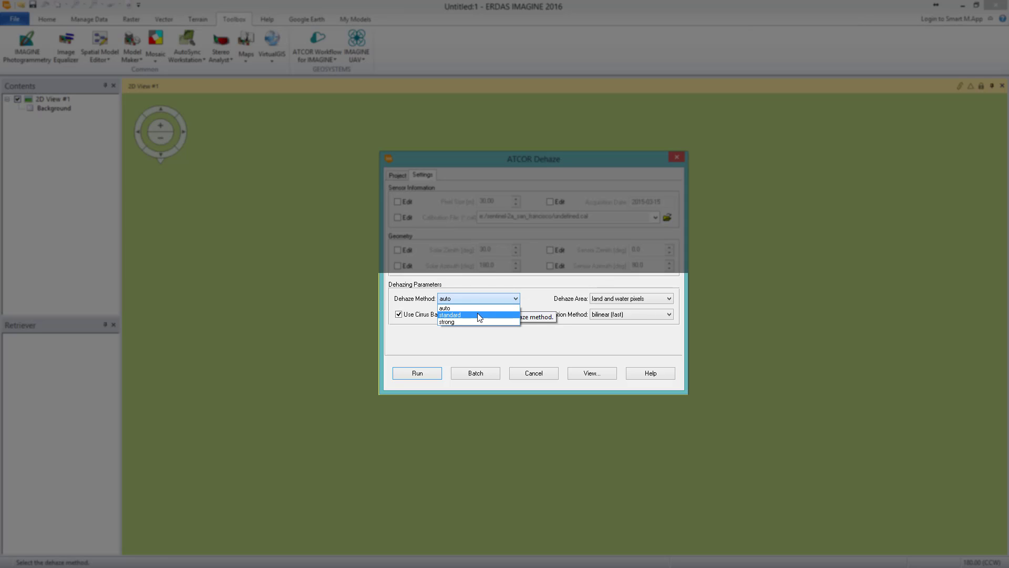
pyautogui.click(478, 315)
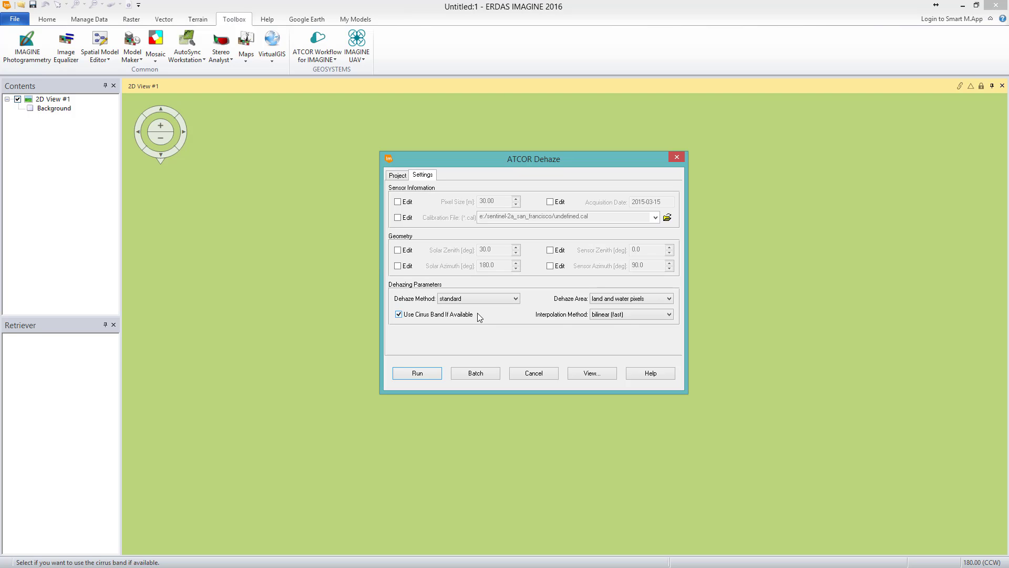
pyautogui.click(419, 374)
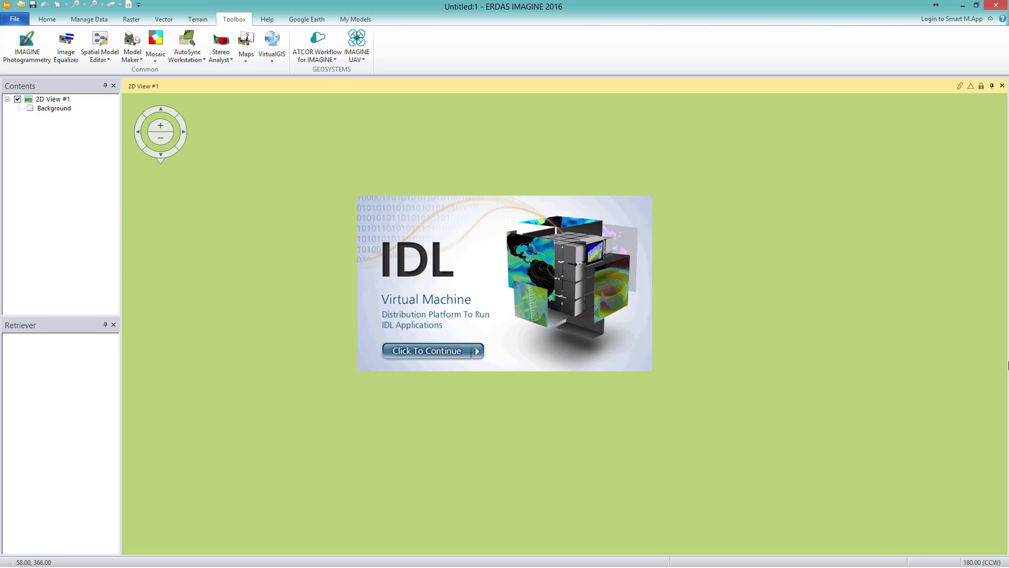
# - Continue past the IDL splash and close the Process List once both jobs reach 100%
pyautogui.click(515, 298)
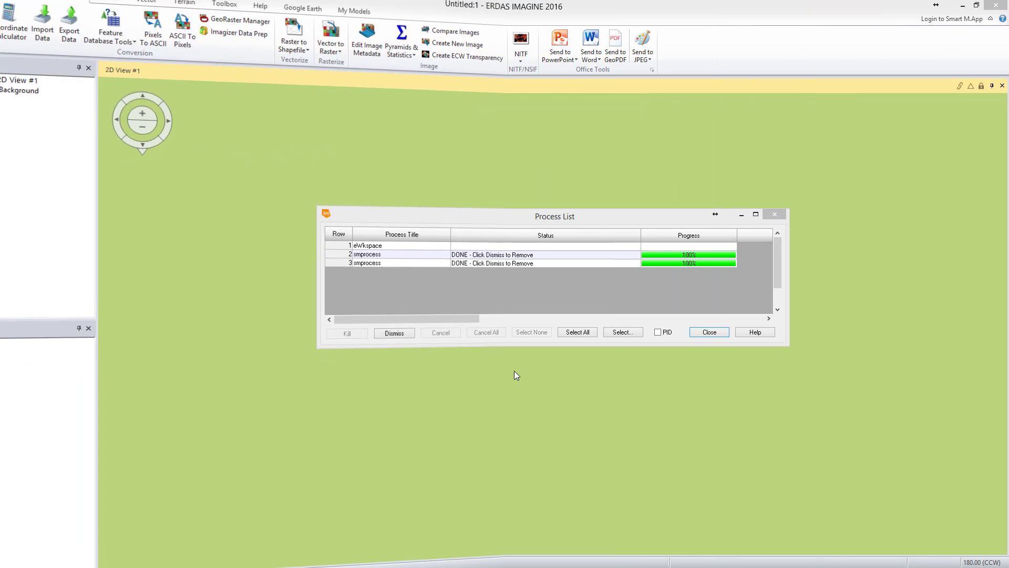
pyautogui.click(697, 335)
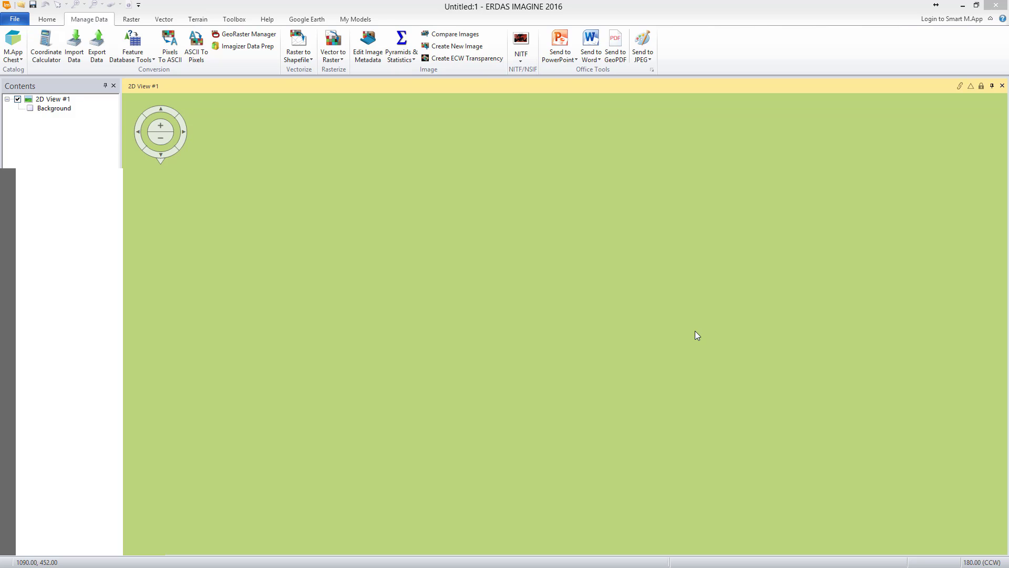
# - Drag the TIF from ATCOR_project/TOA_reflectance into the ERDAS 2D View
pyautogui.hotkey('alt', 'Tab')
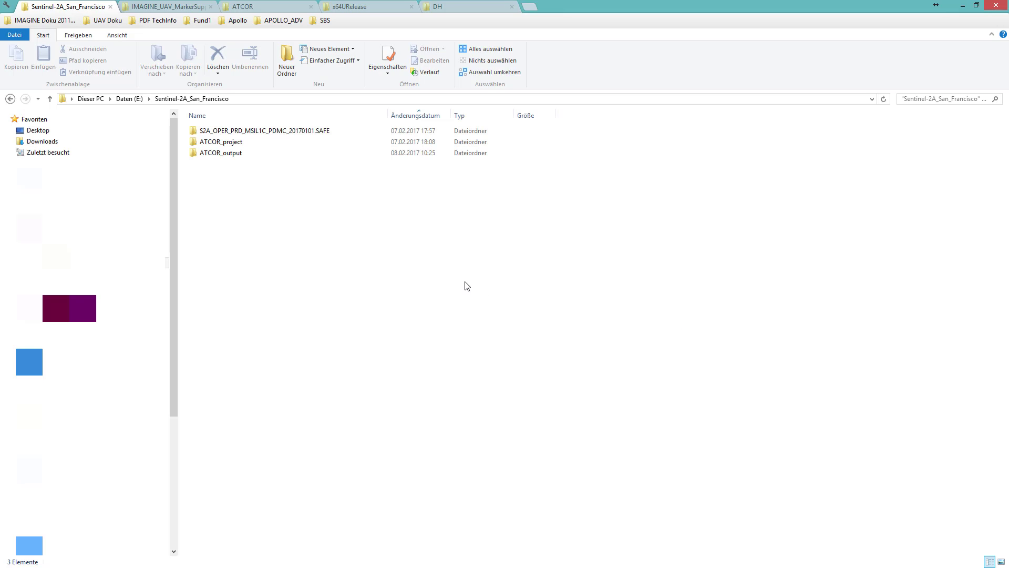
pyautogui.doubleClick(316, 142)
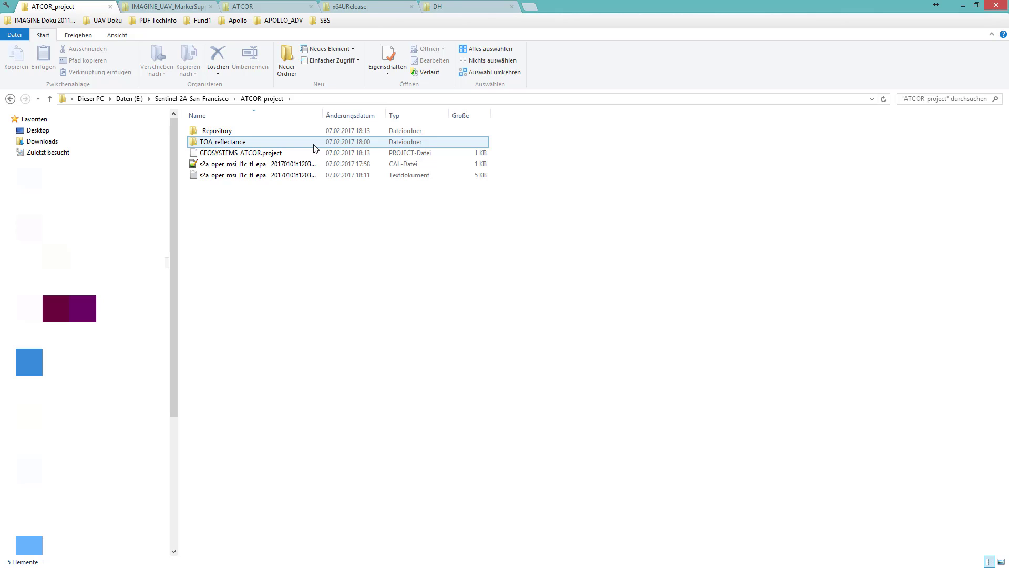
pyautogui.doubleClick(316, 142)
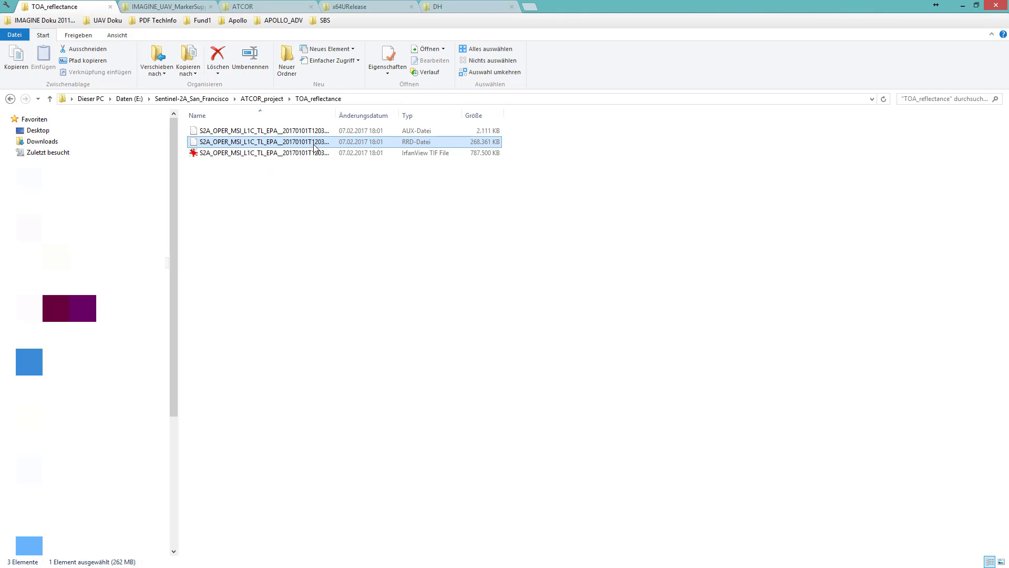
pyautogui.click(312, 153)
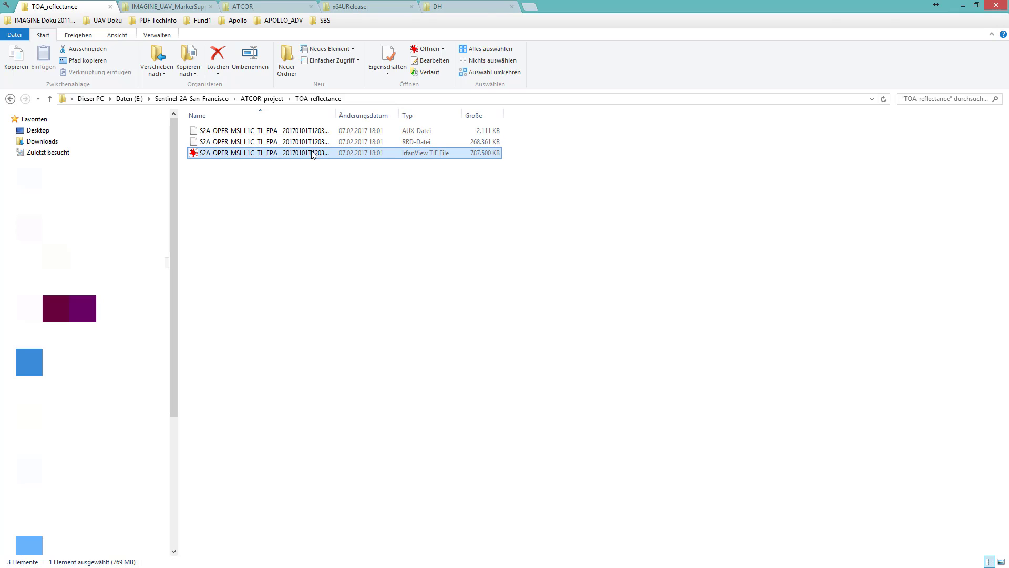
pyautogui.moveTo(310, 154); pyautogui.dragTo(274, 198)
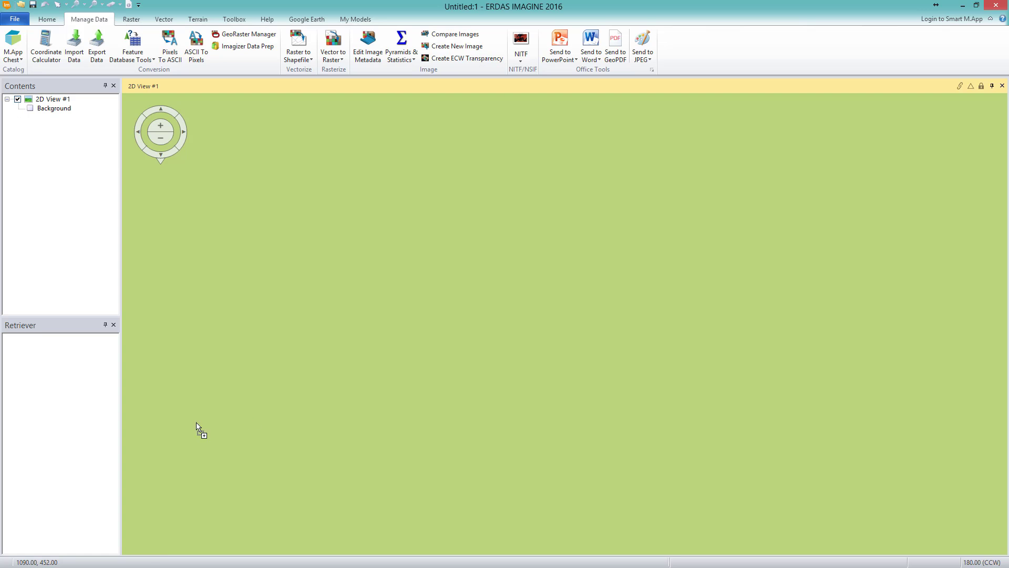
pyautogui.moveTo(198, 427); pyautogui.dragTo(357, 341)
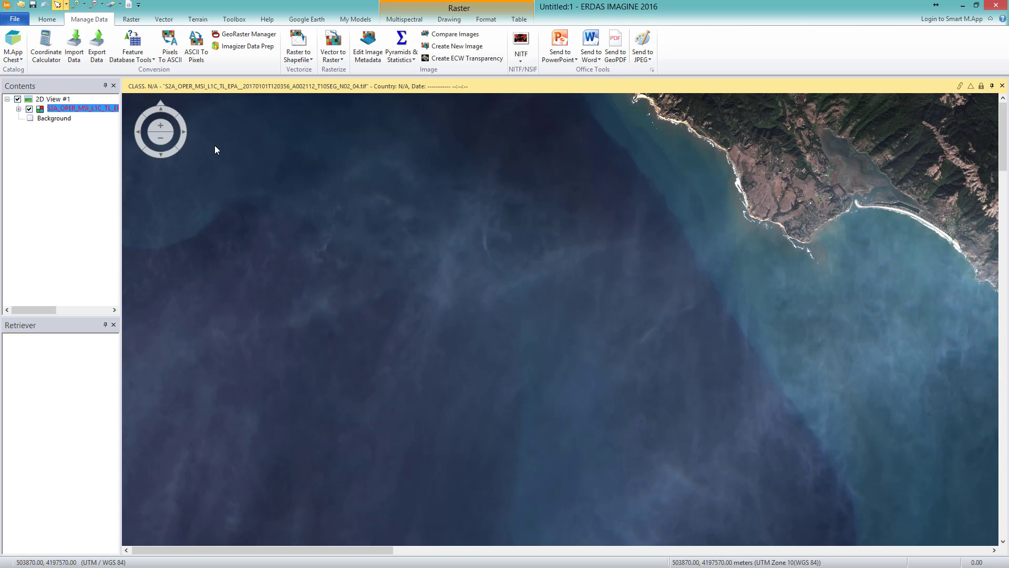
# - Fit the TOA reflectance image to the frame and check its metadata: 13 layers at 20 m pixels
pyautogui.moveTo(177, 124)
pyautogui.click(247, 104)
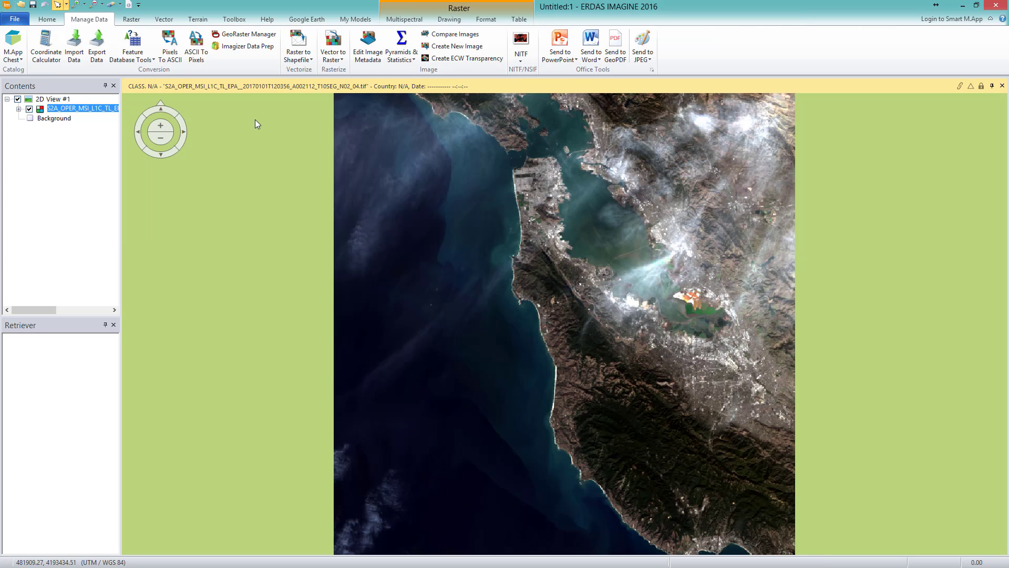
pyautogui.click(47, 20)
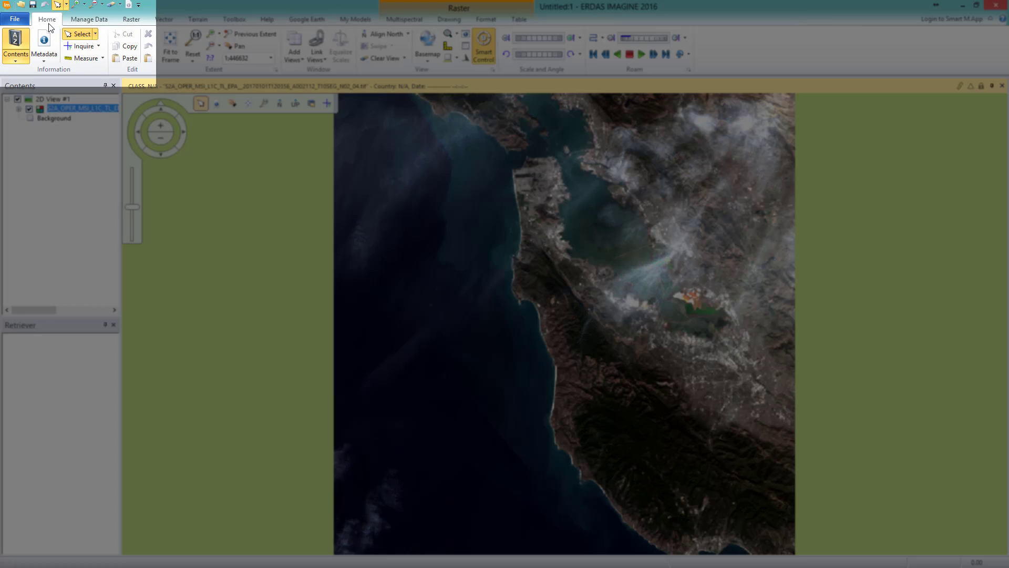
pyautogui.click(45, 59)
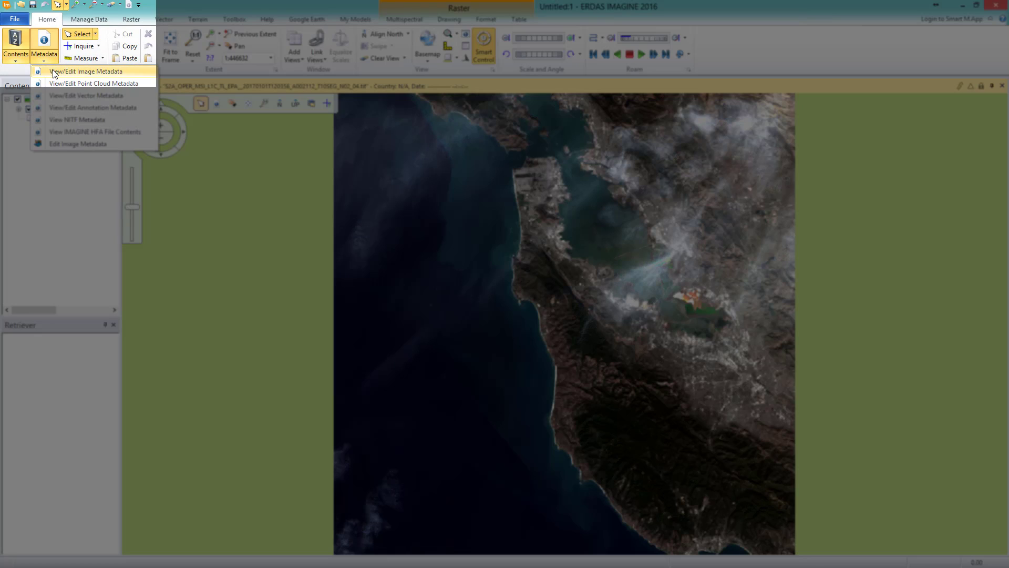
pyautogui.click(55, 74)
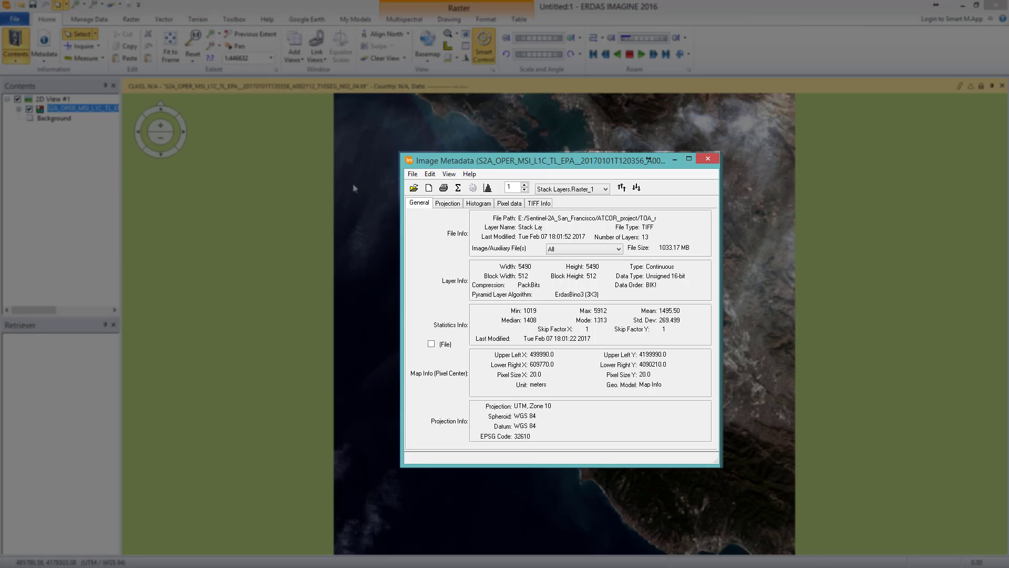
pyautogui.click(603, 189)
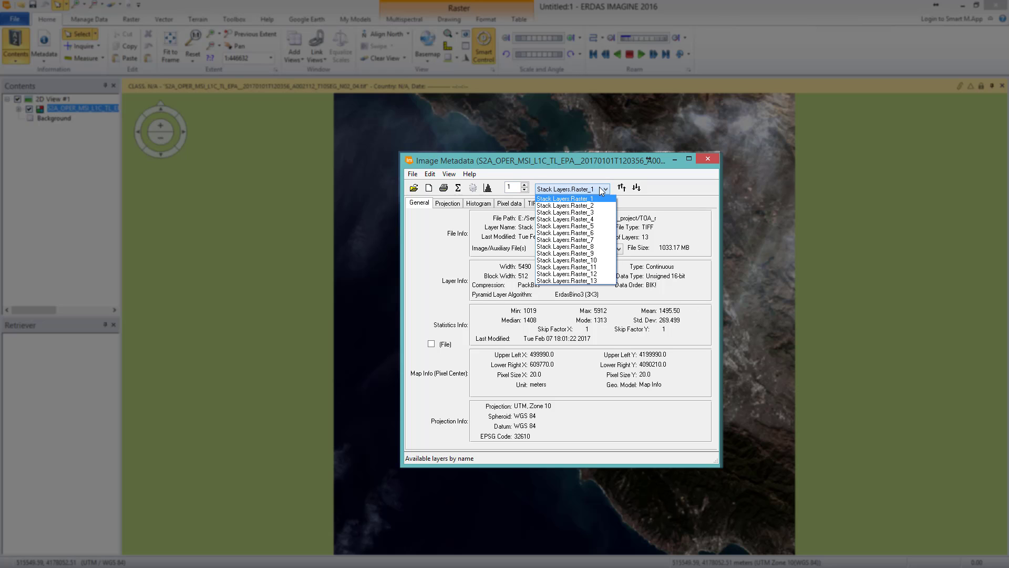
pyautogui.click(616, 310)
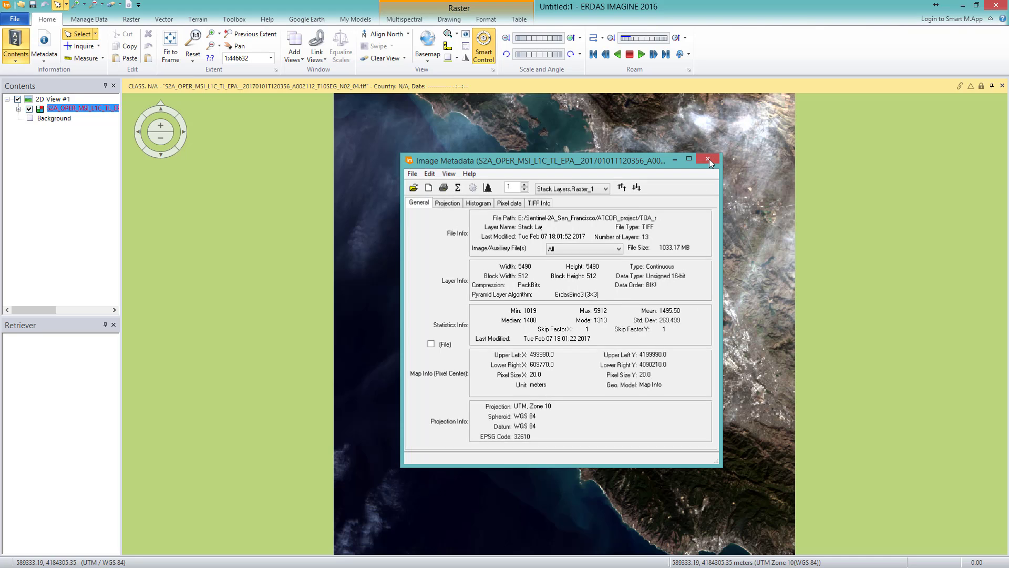
pyautogui.click(708, 158)
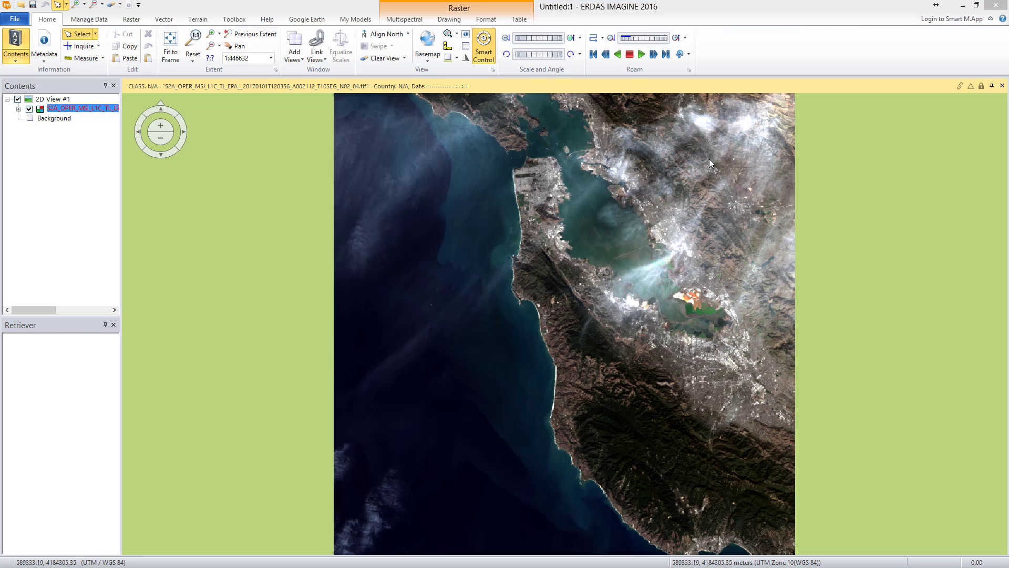
pyautogui.hotkey('alt', 'Tab')
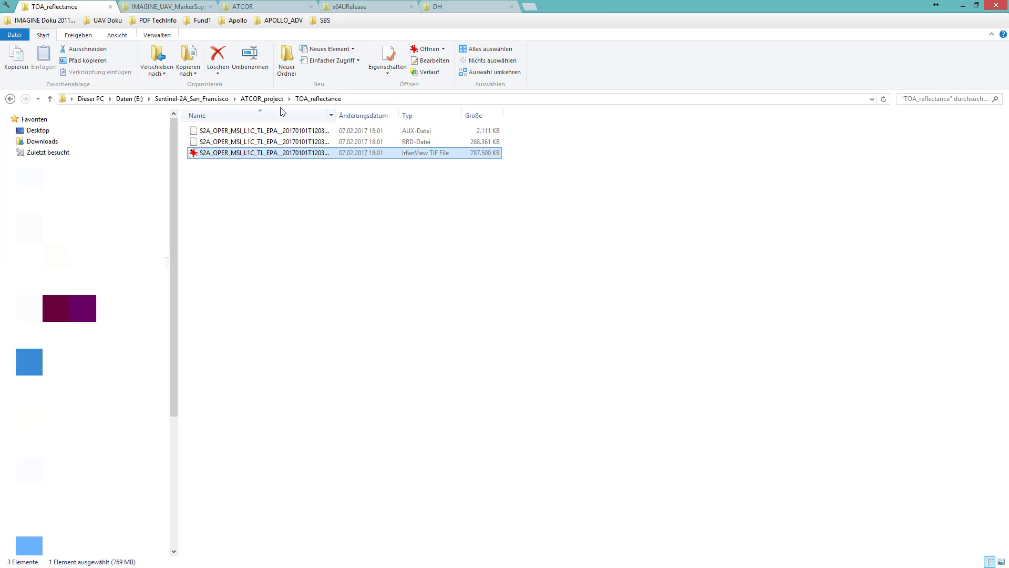
# - Go up to Sentinel-2A_San_Francisco, open ATCOR_output and select 20151117_dehaze.img
pyautogui.click(220, 100)
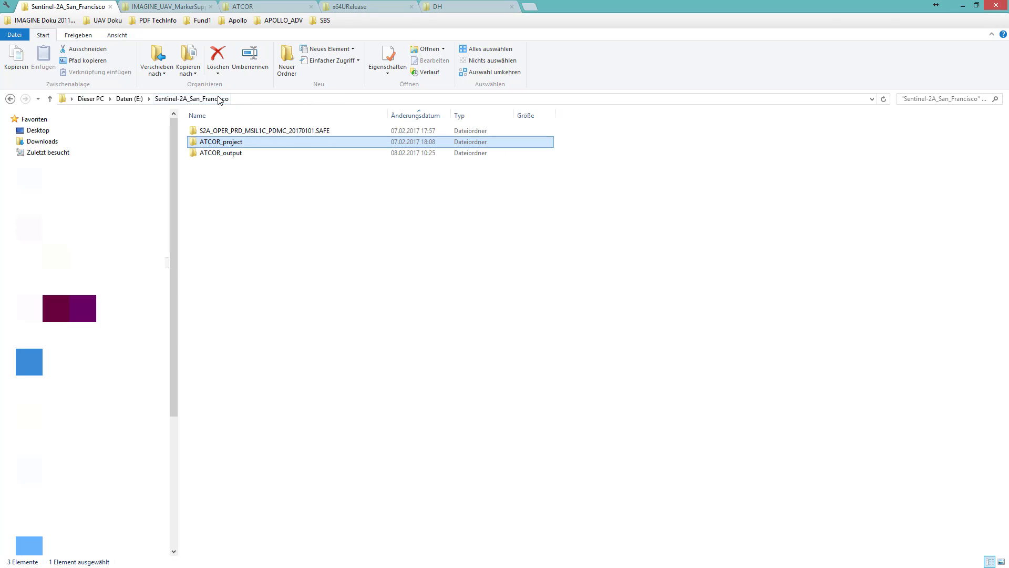
pyautogui.doubleClick(219, 153)
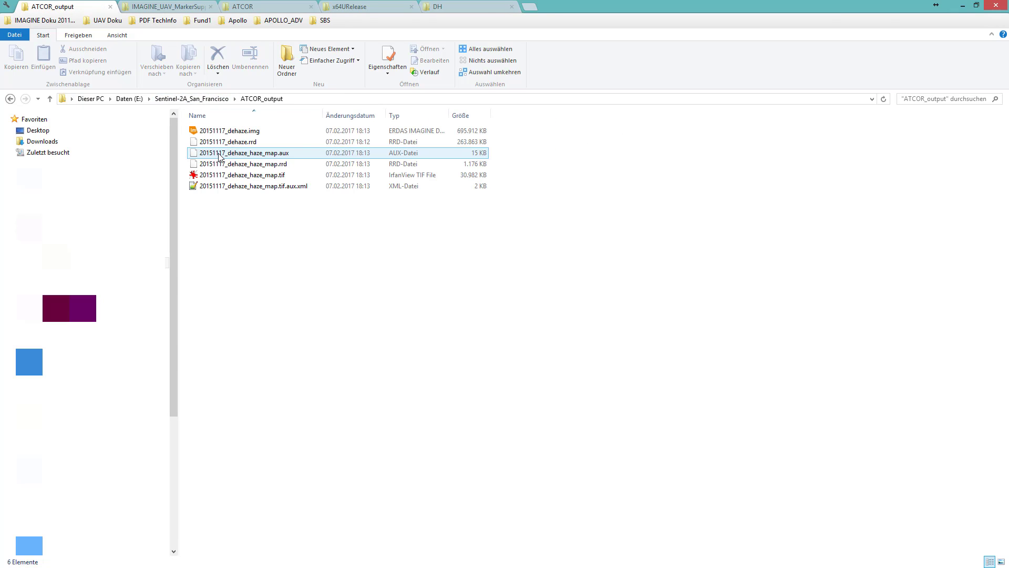
pyautogui.click(240, 134)
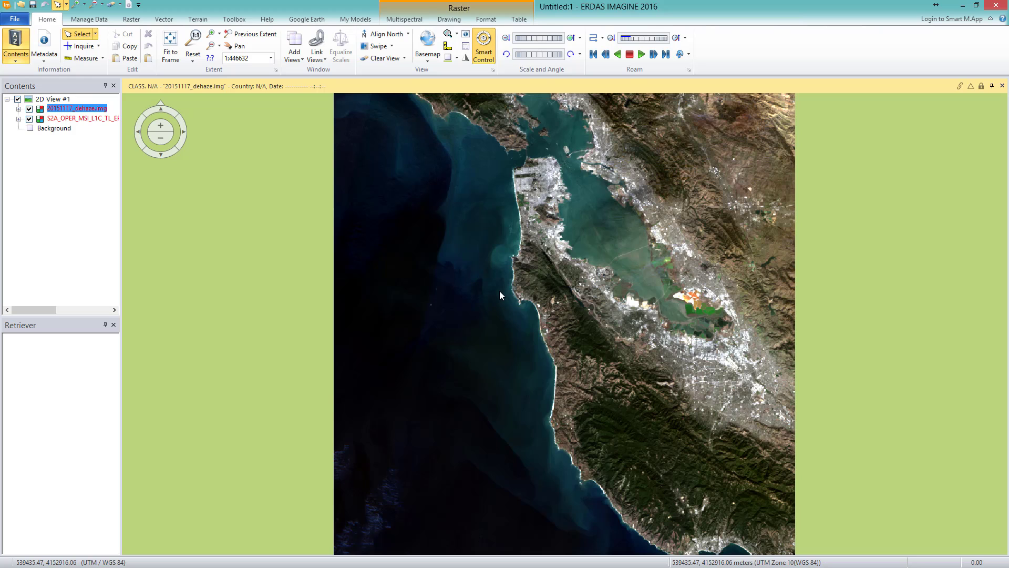
# - Swipe between the dehazed and original layers, then close the transition
pyautogui.click(378, 46)
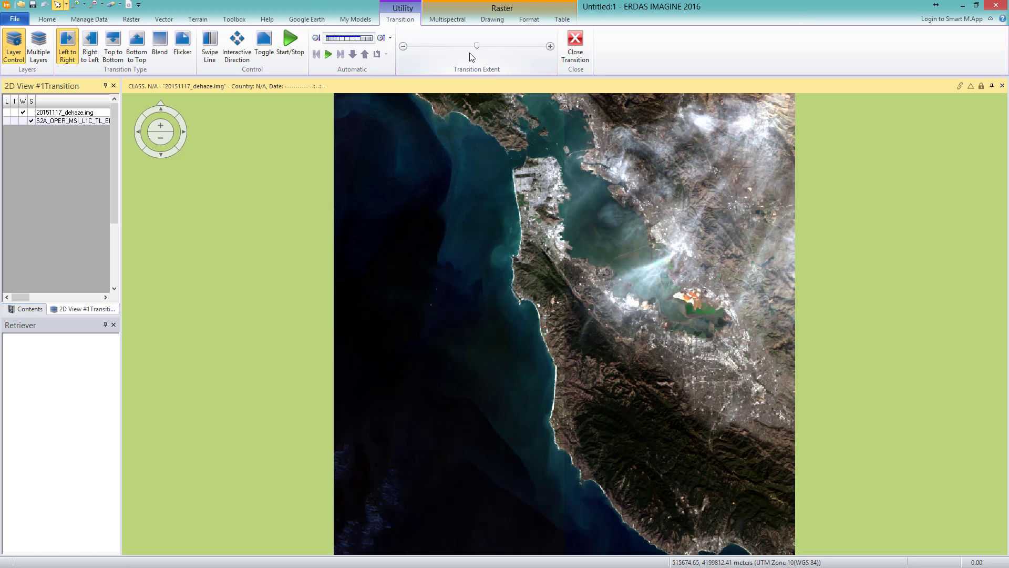
pyautogui.moveTo(477, 46); pyautogui.dragTo(518, 64)
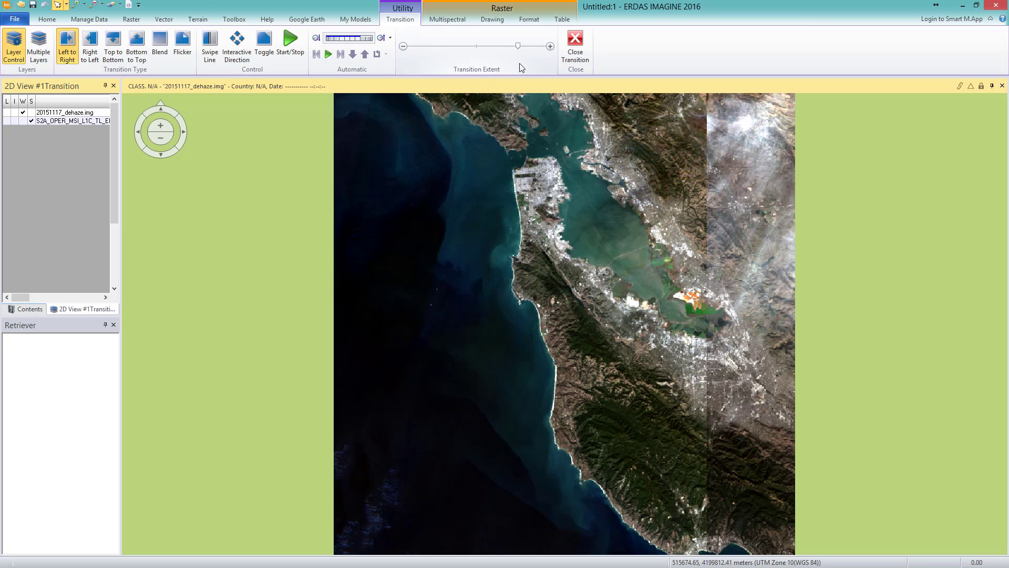
pyautogui.click(574, 46)
pyautogui.hotkey('alt', 'Tab')
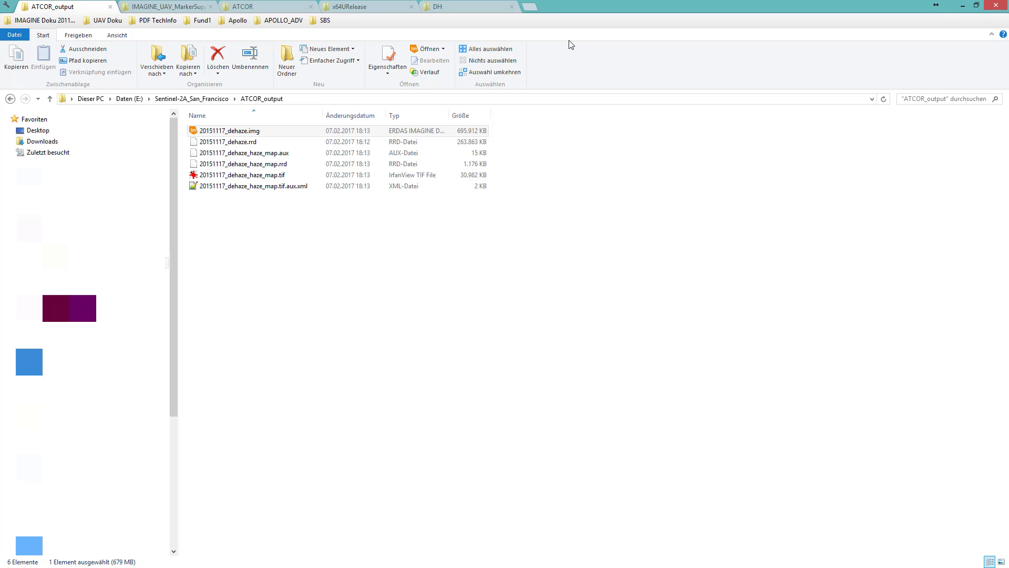
# - Add 20151117_dehaze_haze_map.tif to the 2D View and swipe it against the dehazed image
pyautogui.click(271, 178)
pyautogui.moveTo(270, 179); pyautogui.dragTo(455, 273)
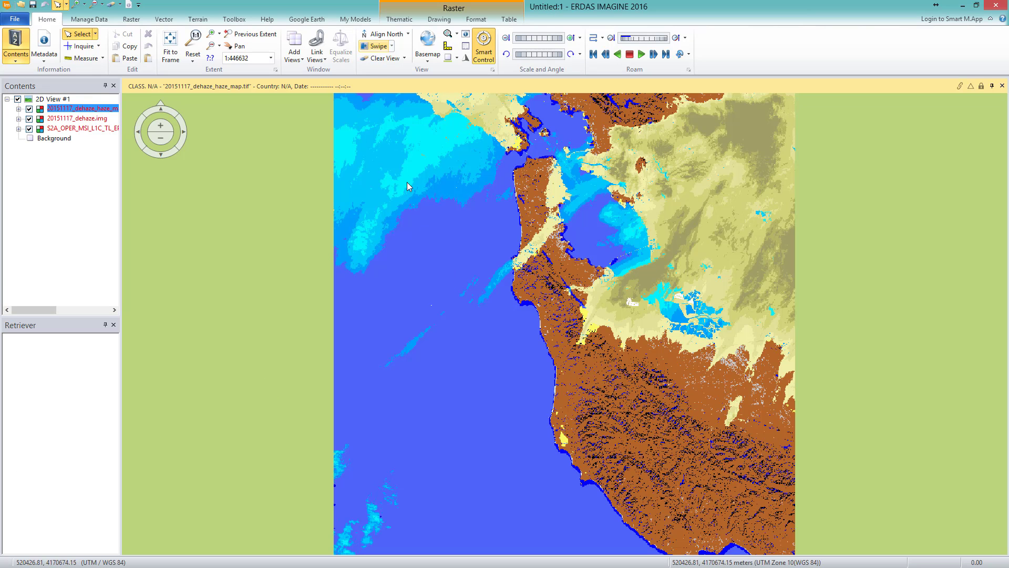
pyautogui.click(376, 46)
pyautogui.moveTo(437, 46); pyautogui.dragTo(518, 66)
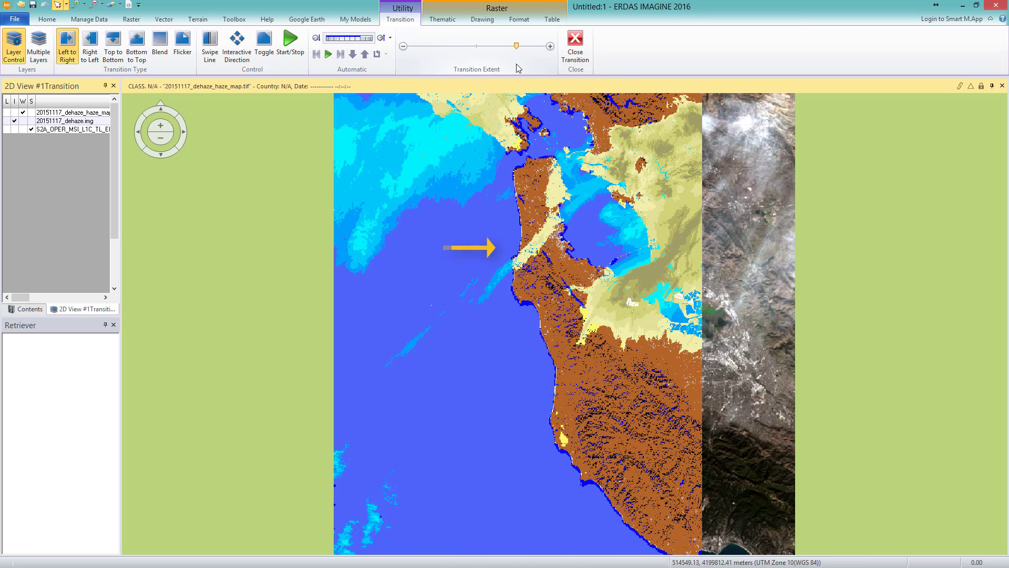
pyautogui.click(552, 21)
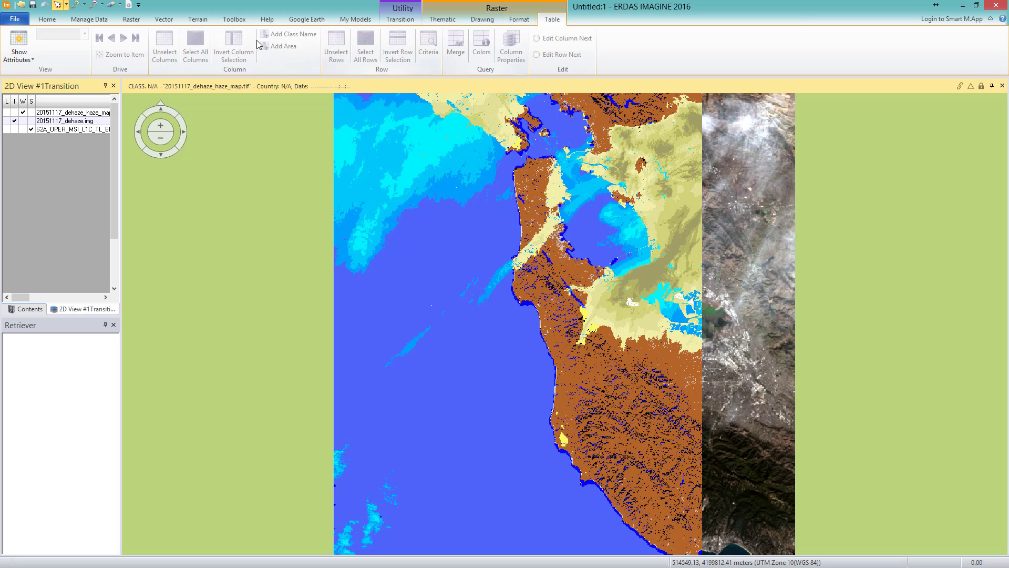
# - Review the cirrus-over-water, cirrus-over-land, thick cirrus and haze (land) classes in the haze map's attribute table
pyautogui.click(20, 48)
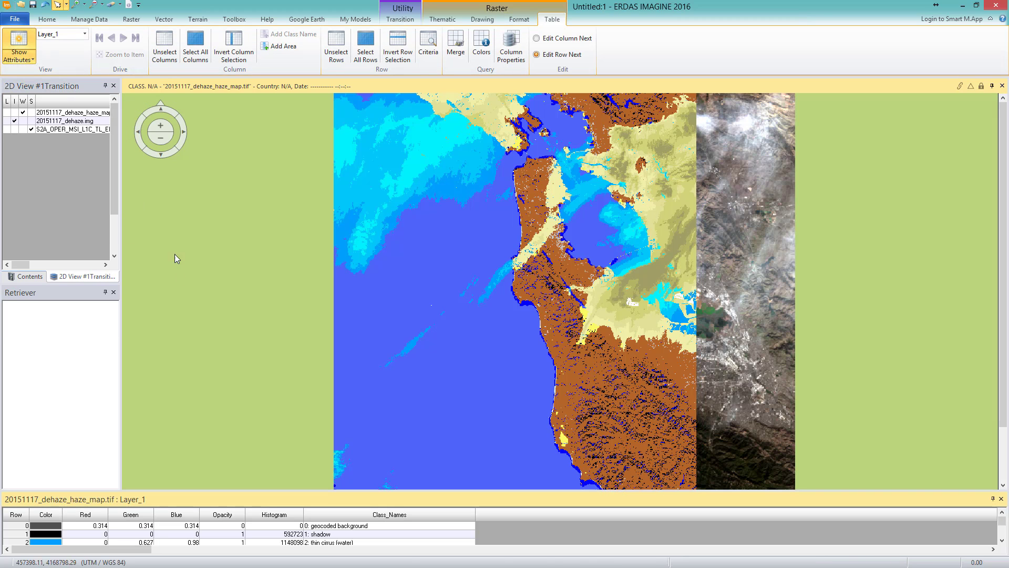
pyautogui.moveTo(276, 491); pyautogui.dragTo(278, 370)
pyautogui.moveTo(21, 421); pyautogui.dragTo(21, 437)
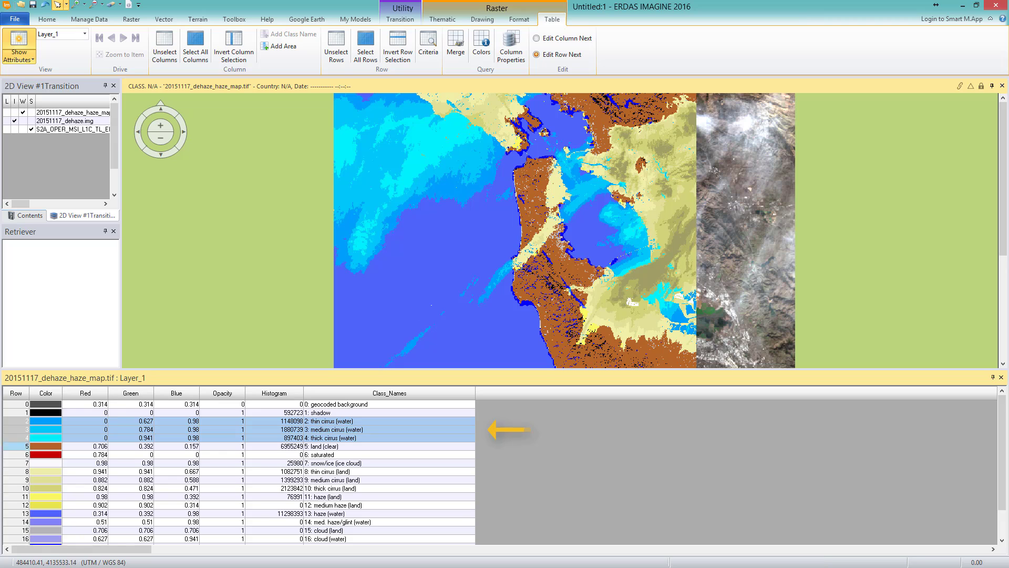
pyautogui.moveTo(14, 493); pyautogui.dragTo(21, 471)
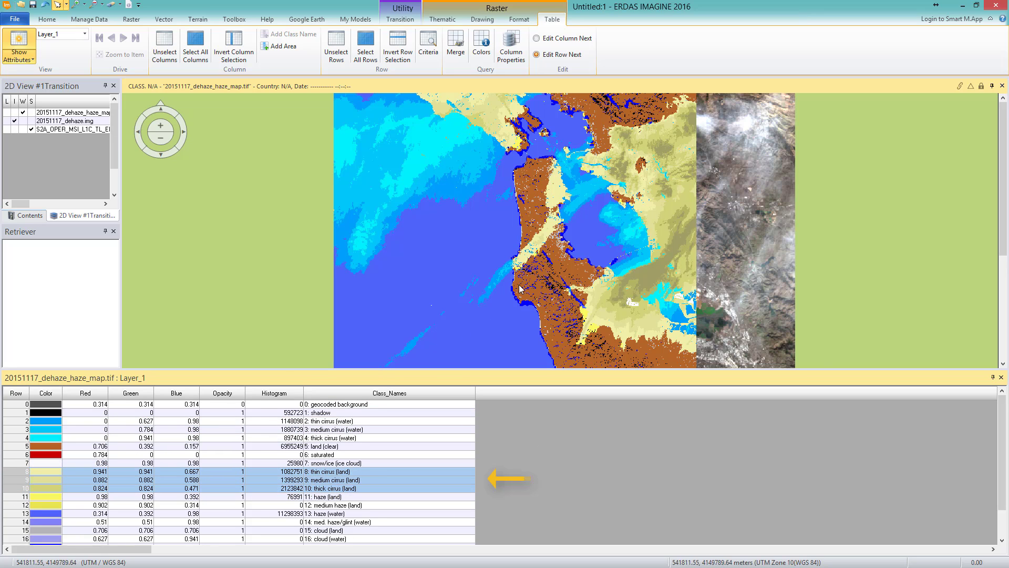
pyautogui.click(234, 487)
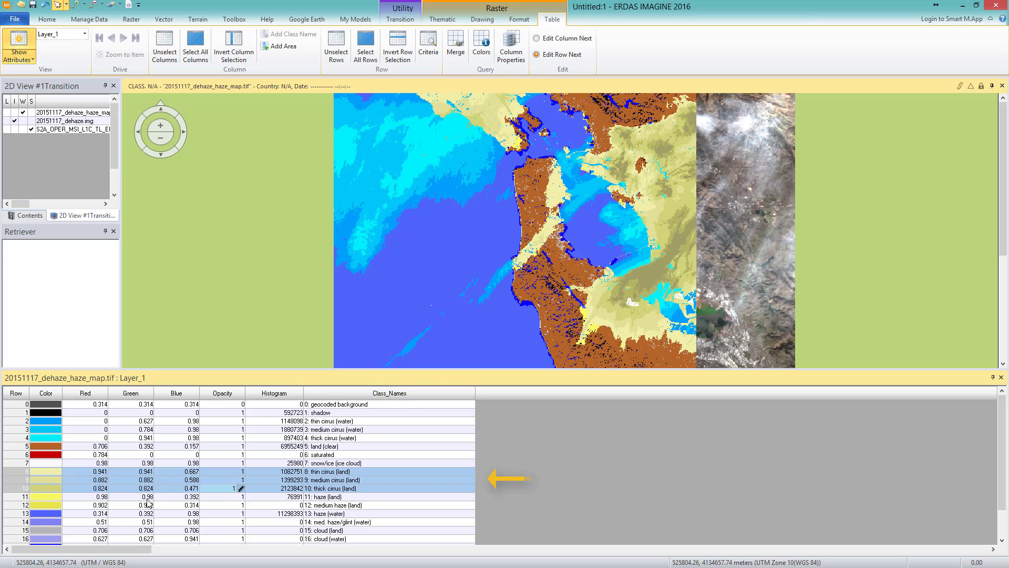
pyautogui.click(10, 497)
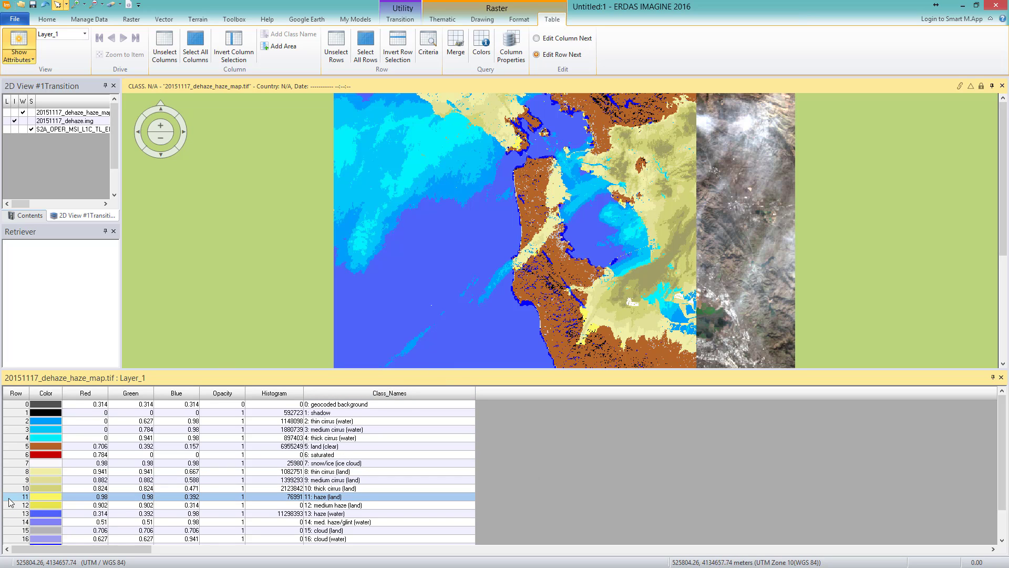
pyautogui.hotkey('alt', 'Tab')
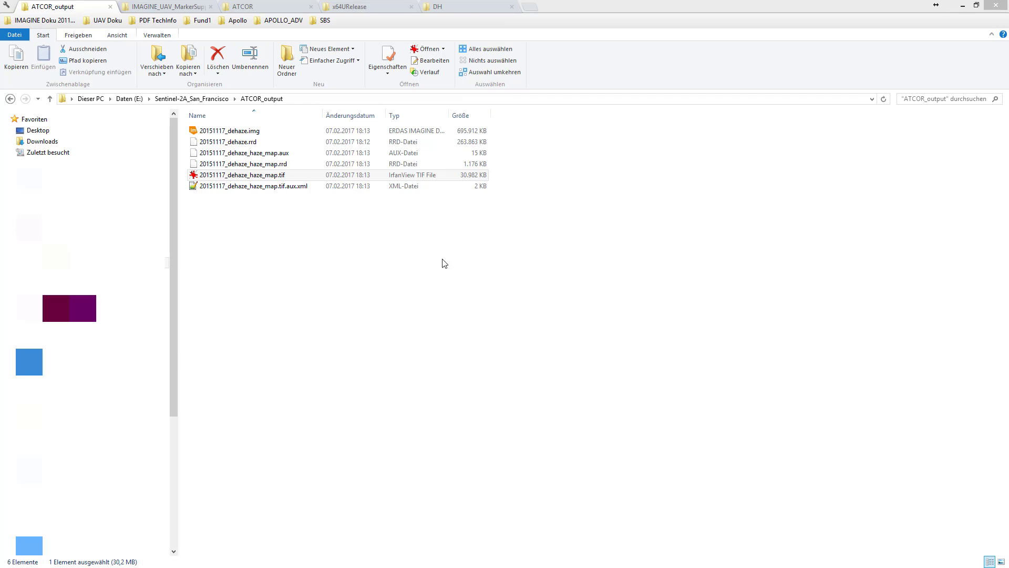
# - Browse into ATCOR_project/TOA_reflectance and view the TOA reflectance .tif with full file names
pyautogui.click(213, 100)
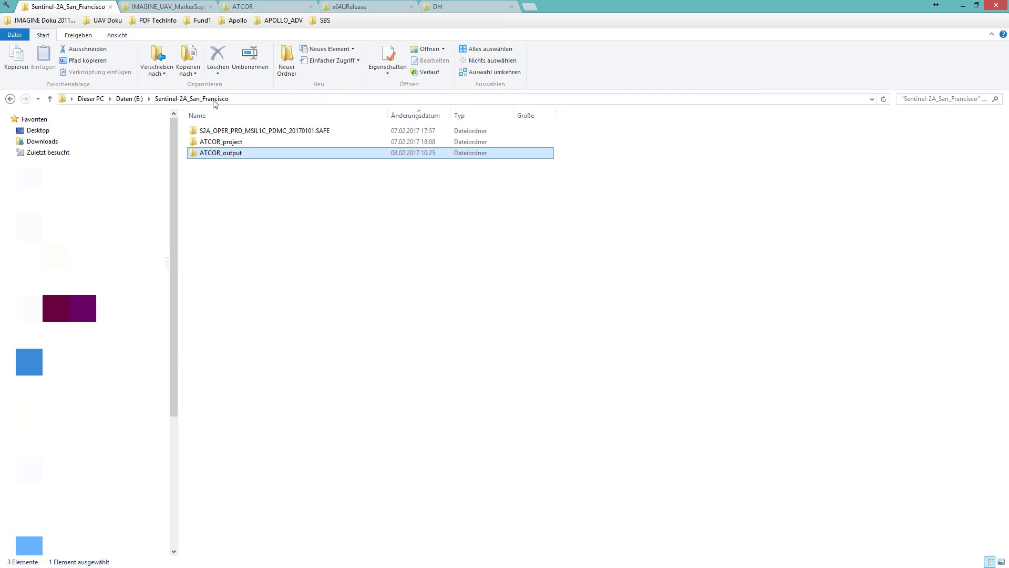
pyautogui.doubleClick(227, 142)
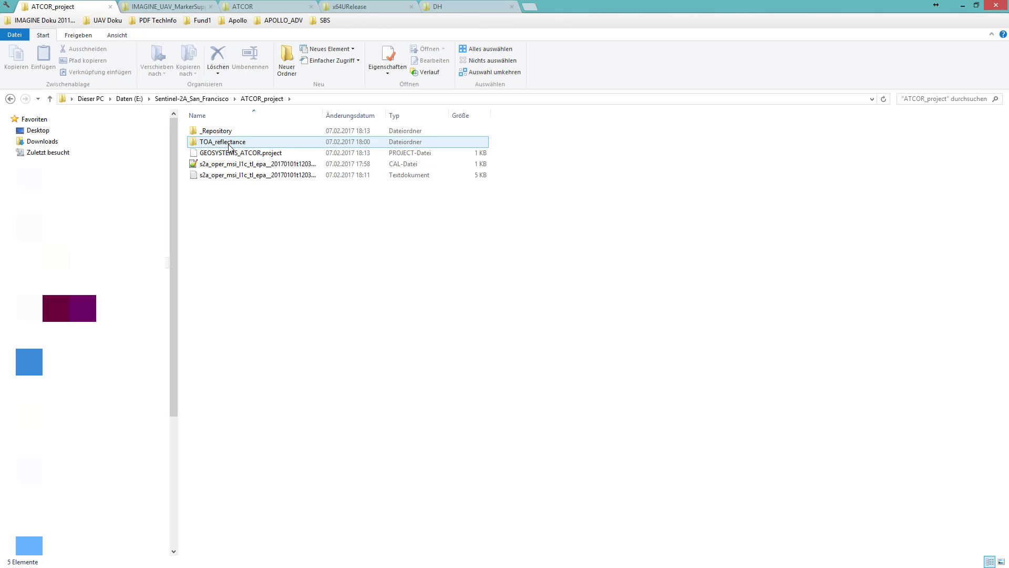
pyautogui.doubleClick(229, 143)
pyautogui.moveTo(336, 112); pyautogui.dragTo(425, 112)
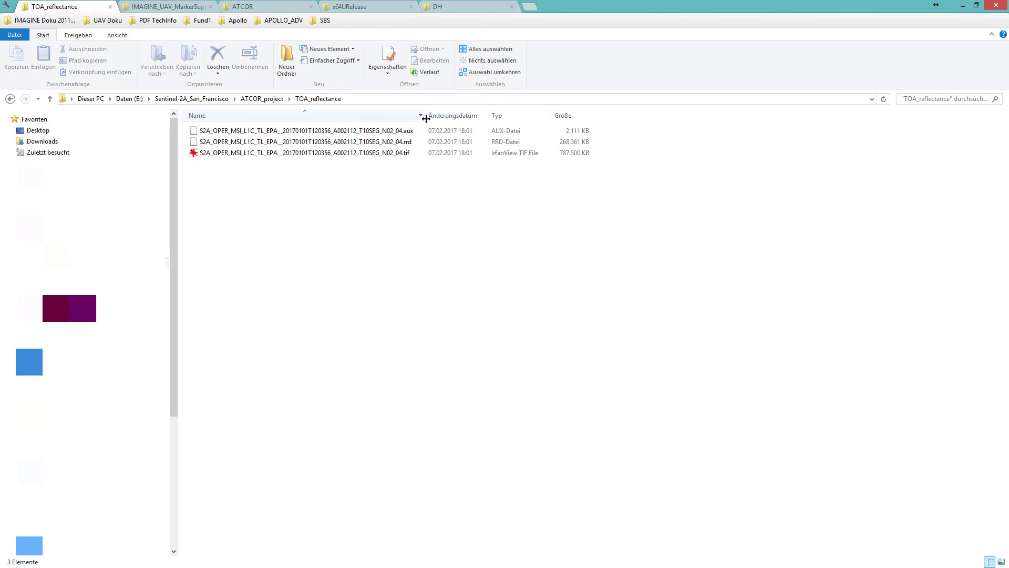
pyautogui.click(379, 152)
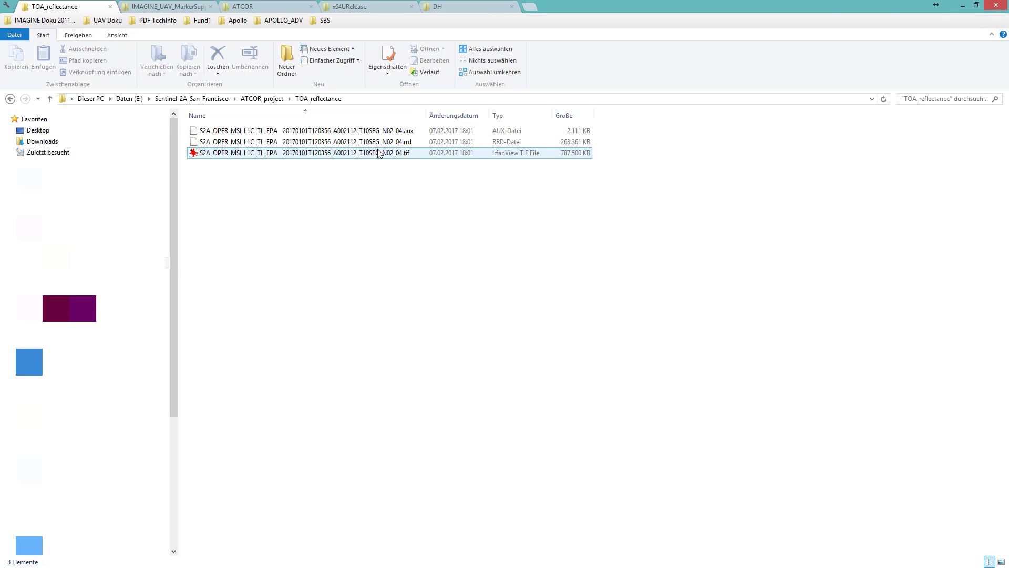
# - In ATCOR_project, inspect the GEOSYSTEMS_ATCOR.project, calibration .cal and processing .log files
pyautogui.click(264, 100)
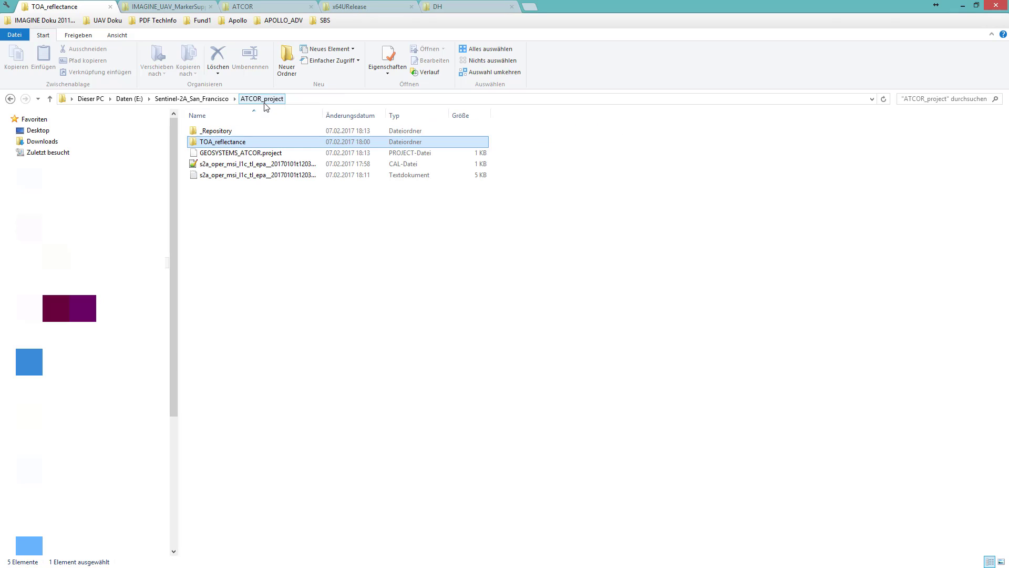
pyautogui.click(296, 157)
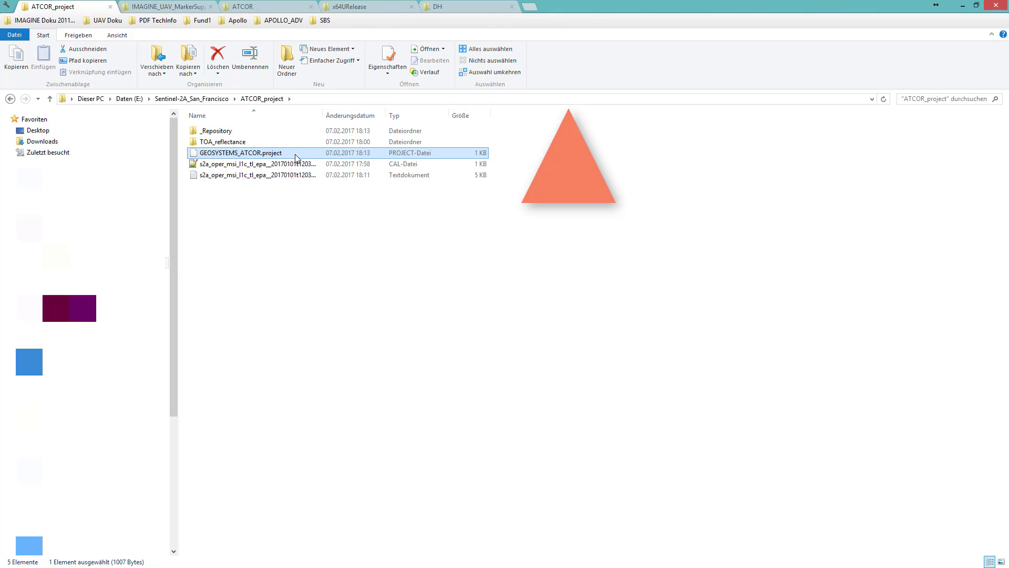
pyautogui.moveTo(325, 114); pyautogui.dragTo(434, 114)
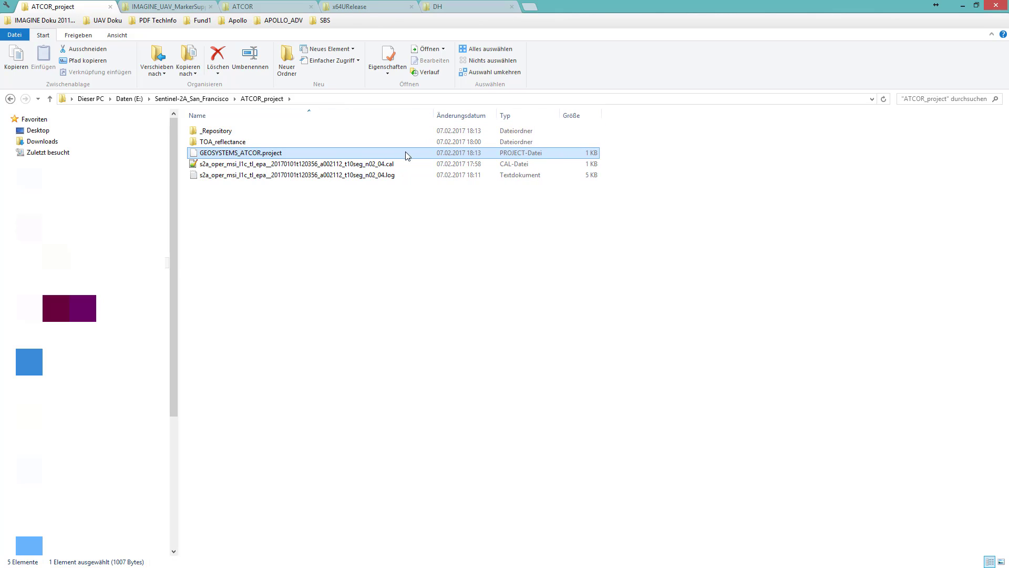
pyautogui.click(409, 164)
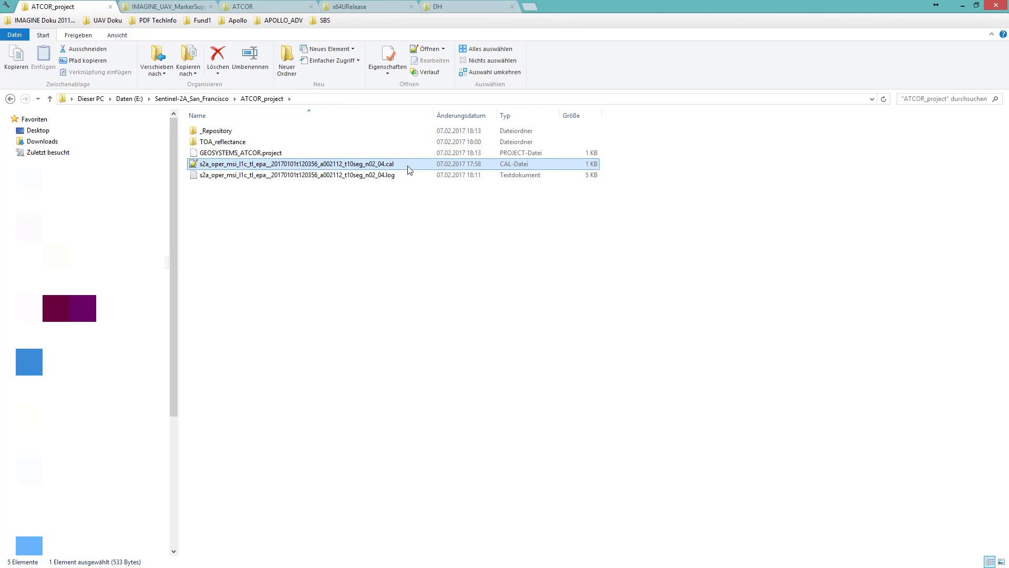
pyautogui.click(409, 181)
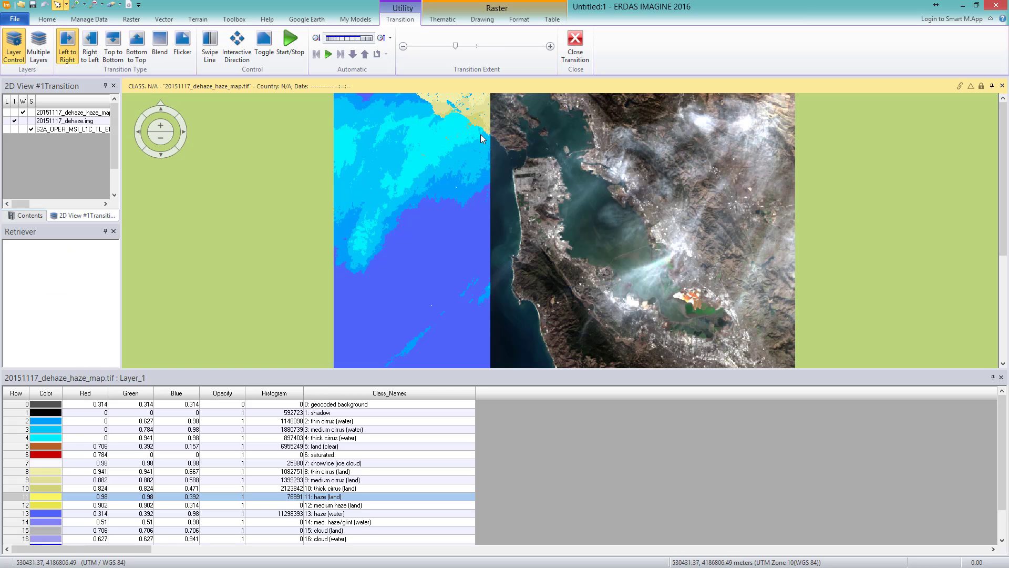
# - Close the swipe transition and launch Run ATCOR-2 from the Toolbox's ATCOR Workflow
pyautogui.click(578, 43)
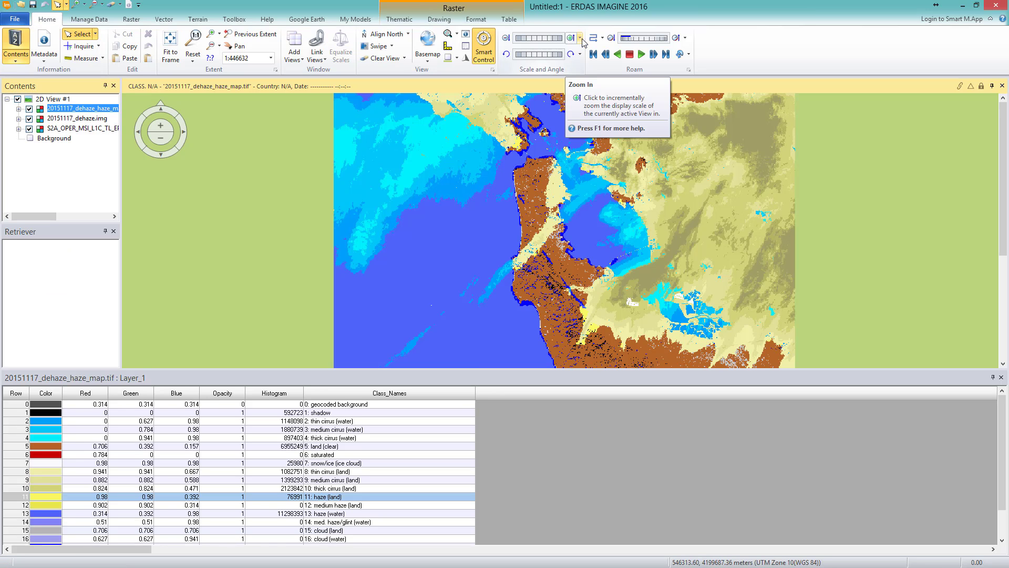
pyautogui.click(249, 22)
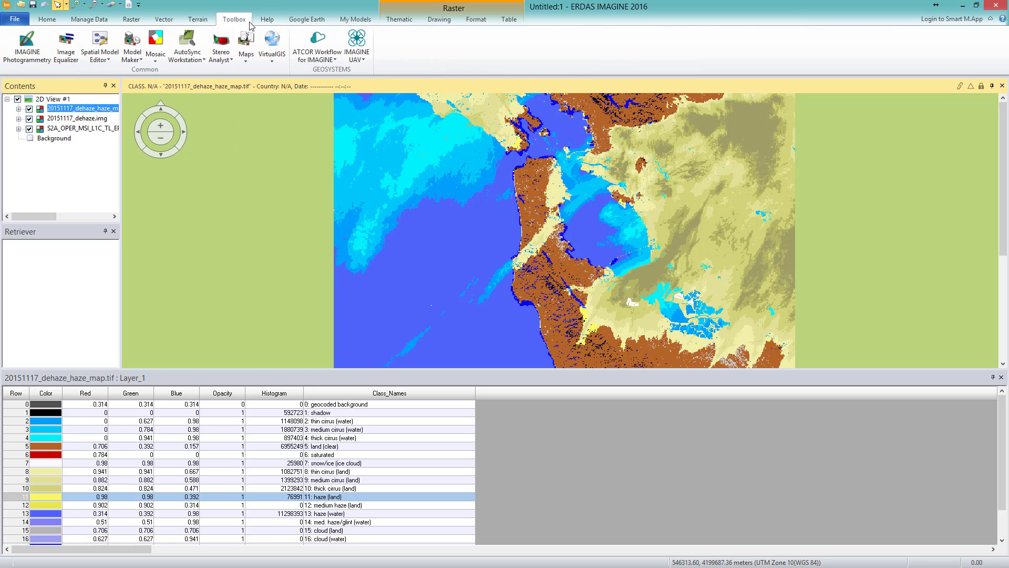
pyautogui.click(333, 61)
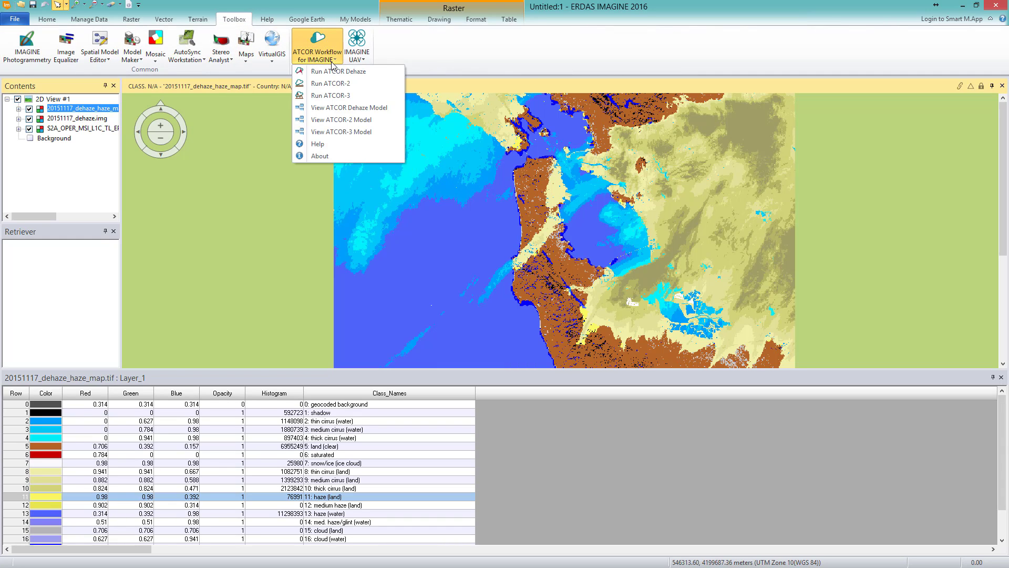
pyautogui.click(341, 88)
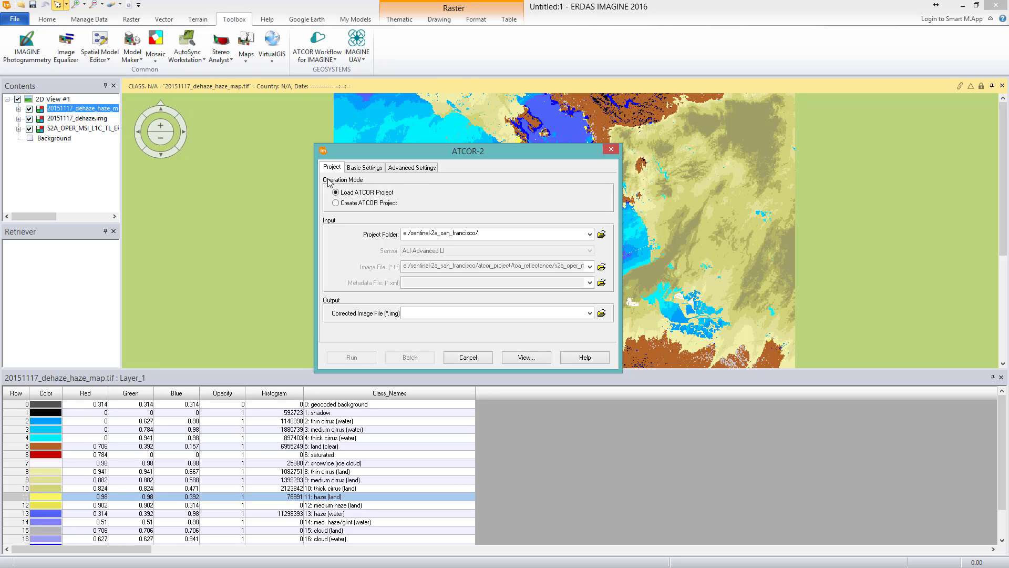
# - Load the existing ATCOR_project folder as the ATCOR-2 project
pyautogui.click(346, 196)
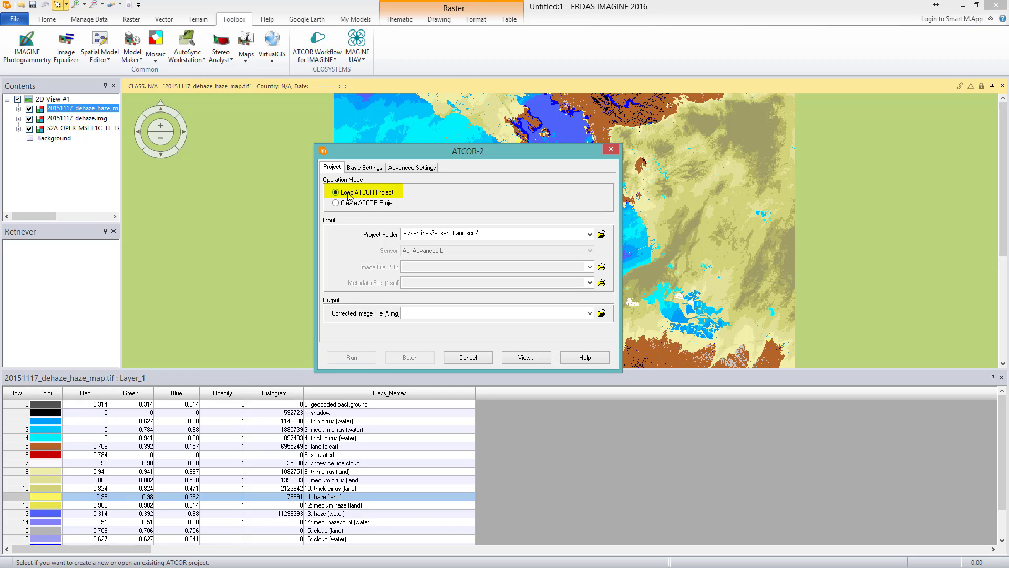
pyautogui.click(601, 234)
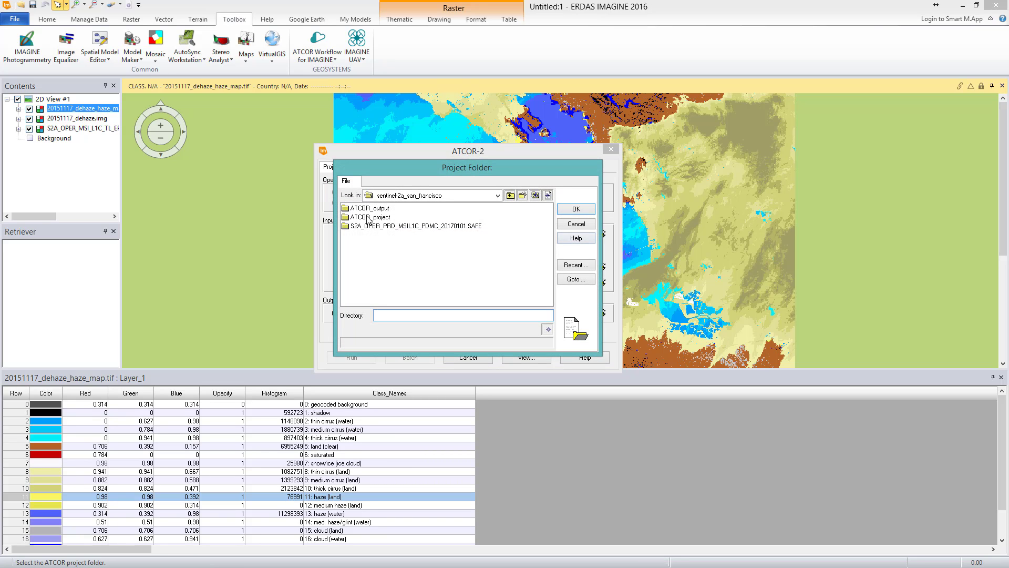
pyautogui.doubleClick(367, 218)
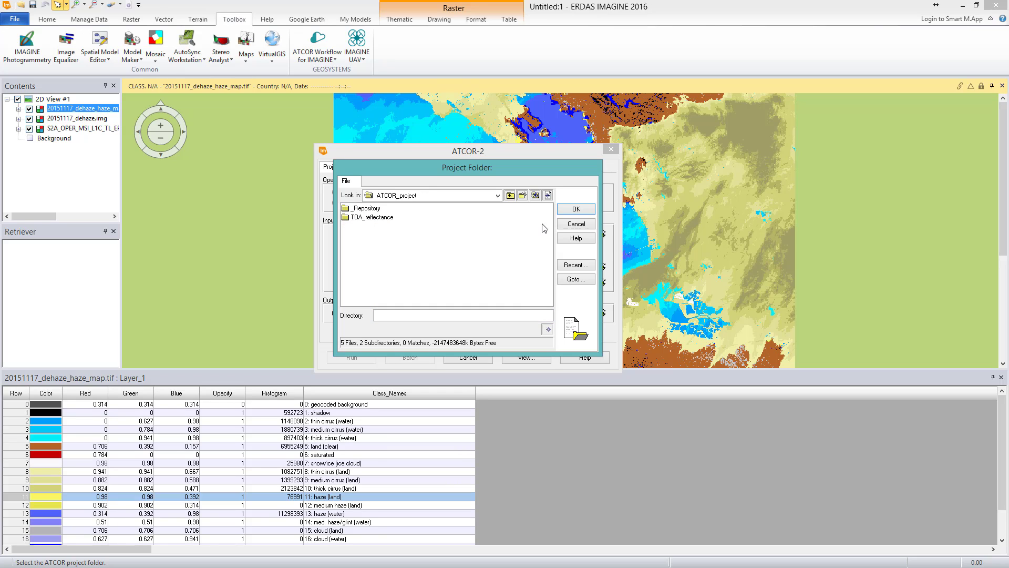
pyautogui.click(575, 210)
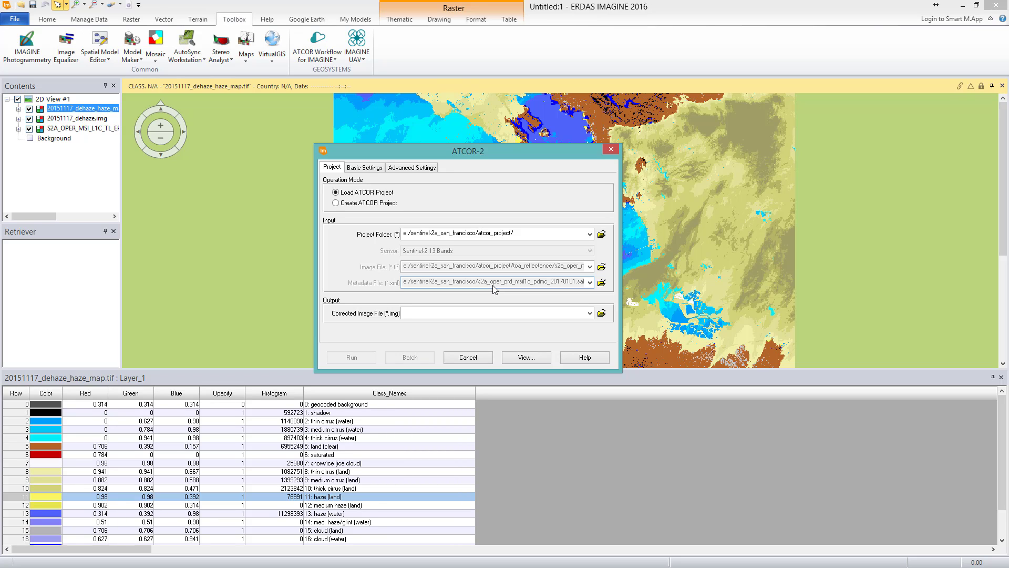
# - Set the corrected image output to 20151117_atcor-2.img in the ATCOR_output folder
pyautogui.click(602, 313)
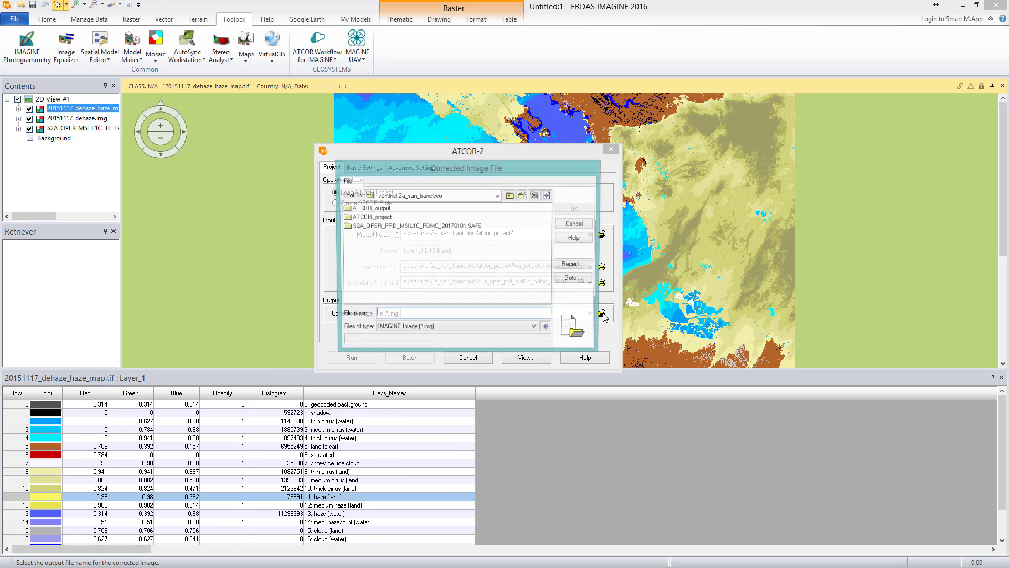
pyautogui.doubleClick(380, 209)
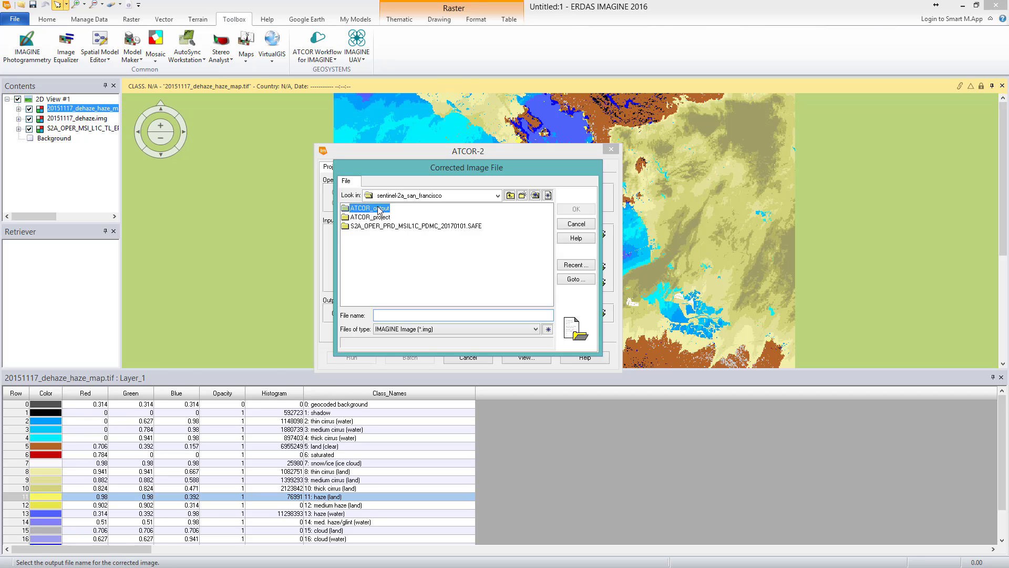
pyautogui.click(379, 209)
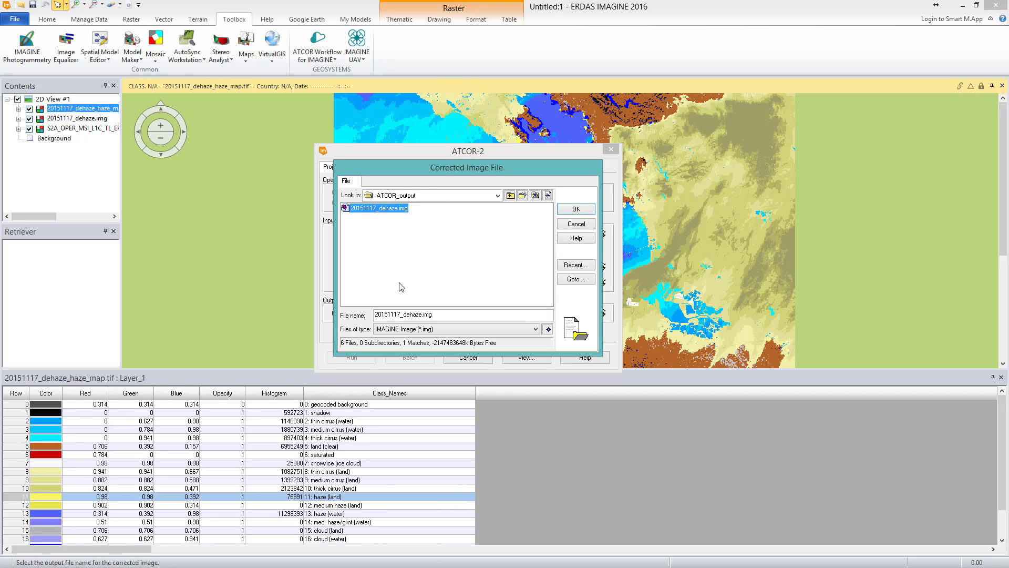
pyautogui.click(405, 316)
pyautogui.moveTo(404, 315); pyautogui.dragTo(421, 319)
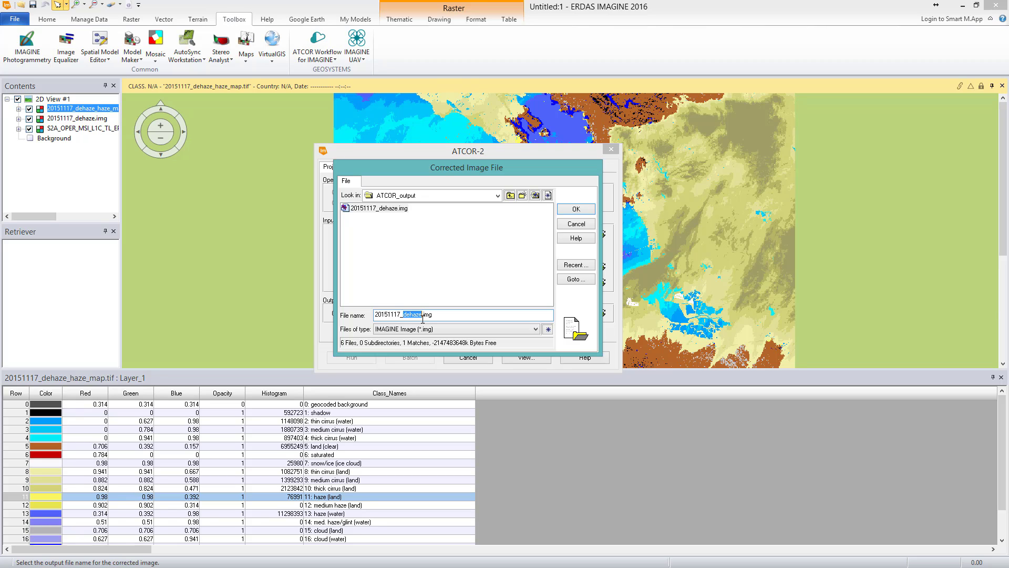
pyautogui.write('A')
pyautogui.click(587, 211)
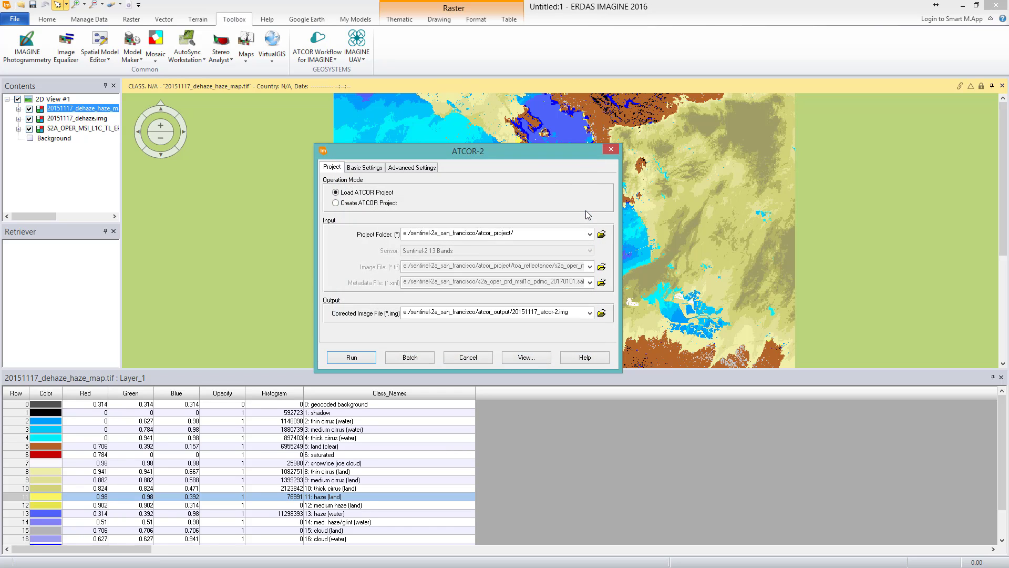
# - Keep US standard water vapor, change the aerosol type, and make the reflectance scale factor editable
pyautogui.click(365, 167)
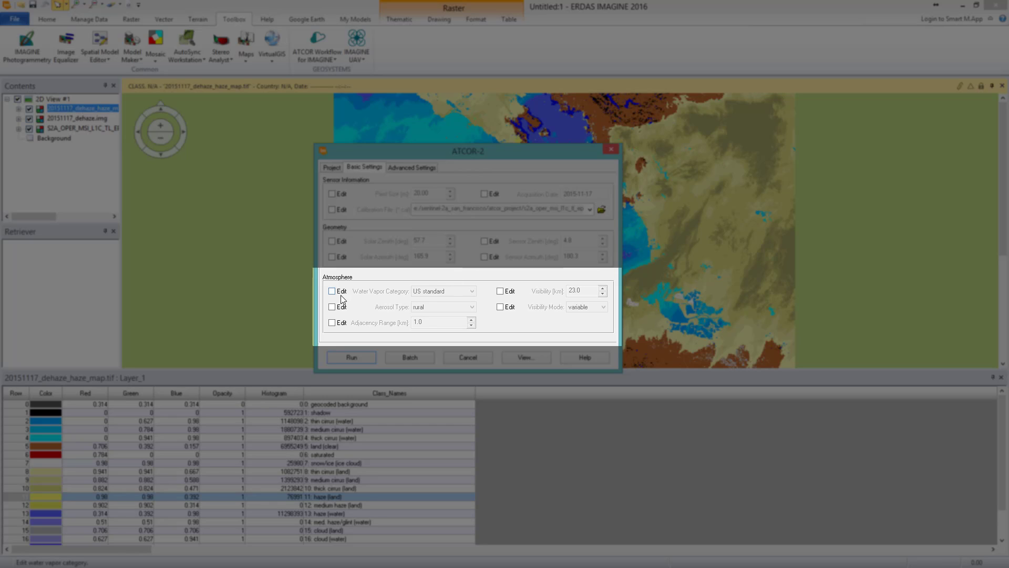
pyautogui.click(342, 298)
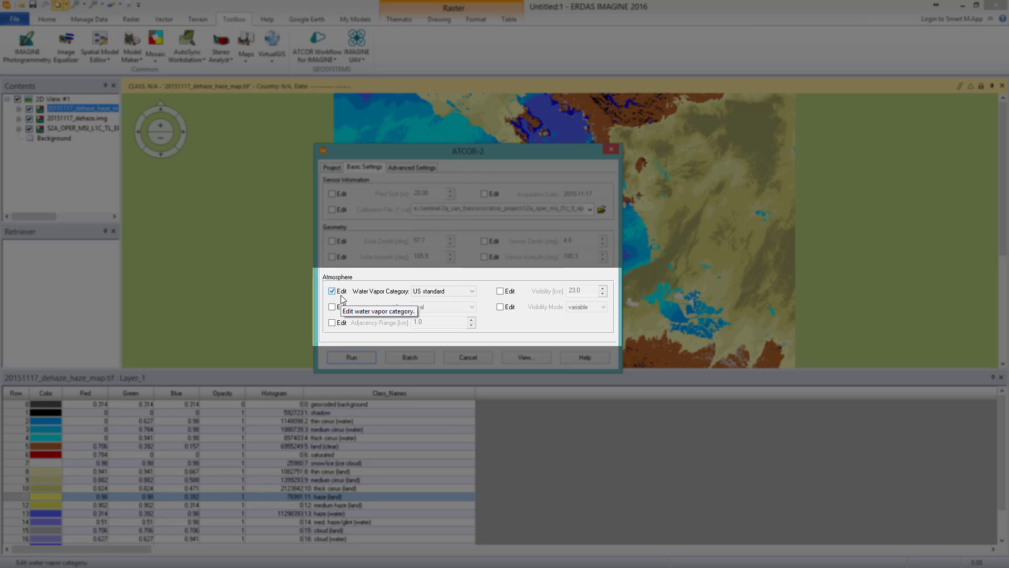
pyautogui.click(469, 291)
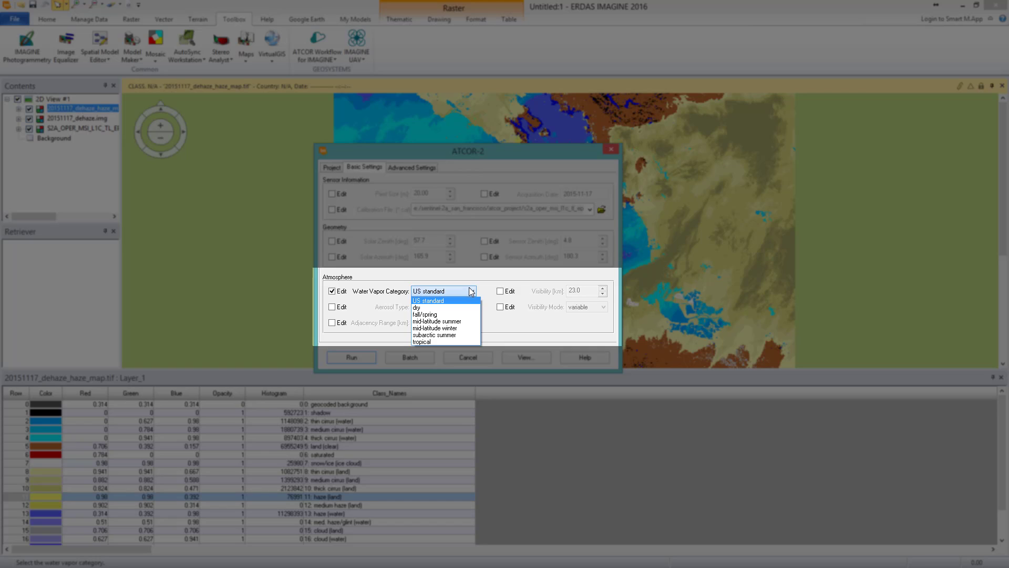
pyautogui.click(467, 302)
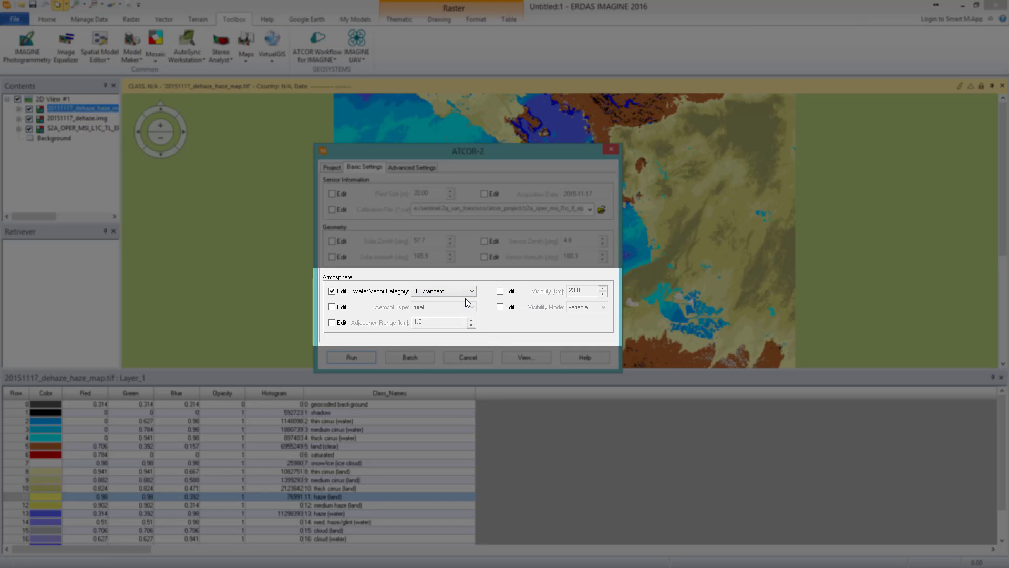
pyautogui.click(348, 309)
pyautogui.click(460, 309)
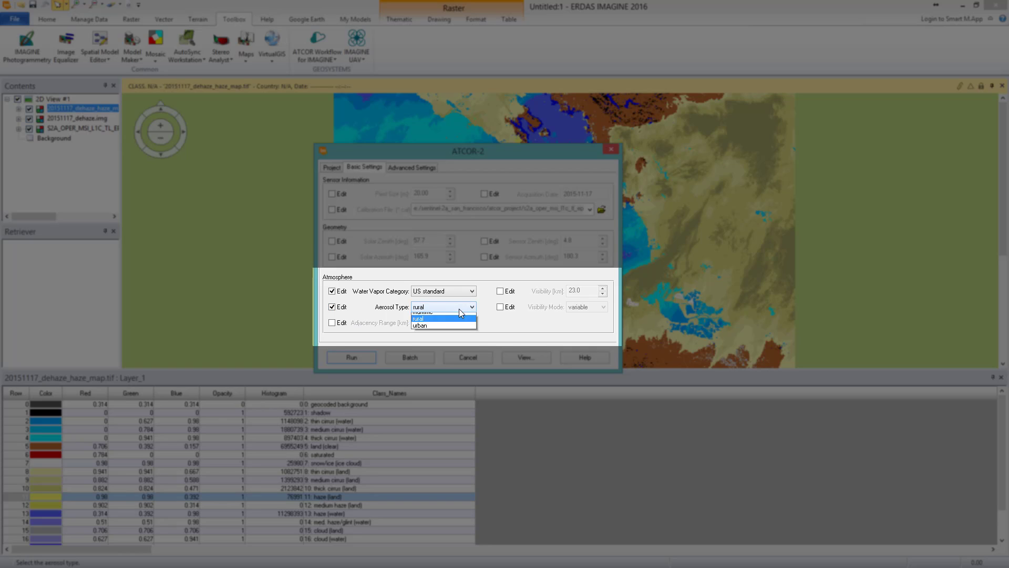
pyautogui.click(455, 316)
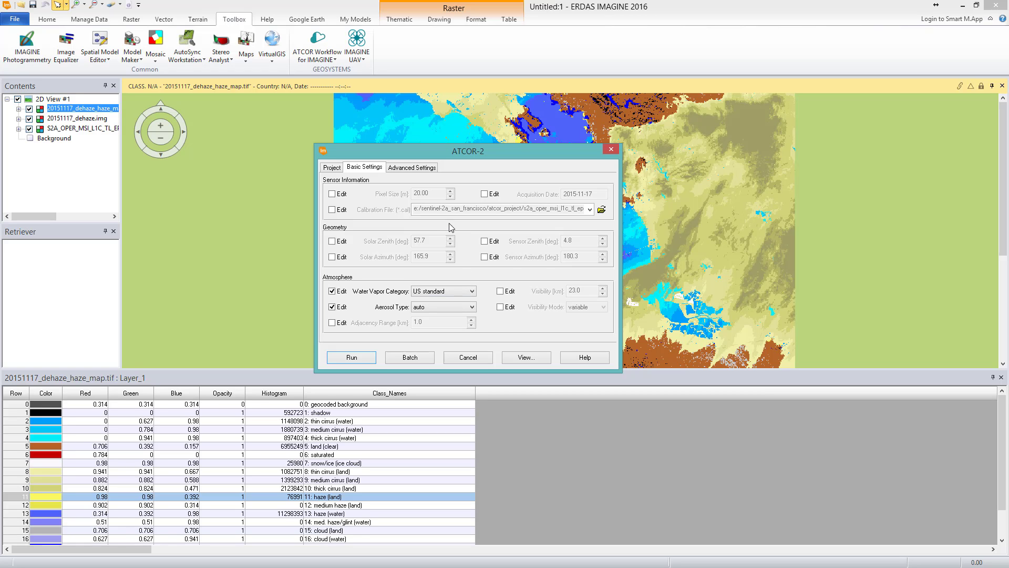
pyautogui.click(430, 167)
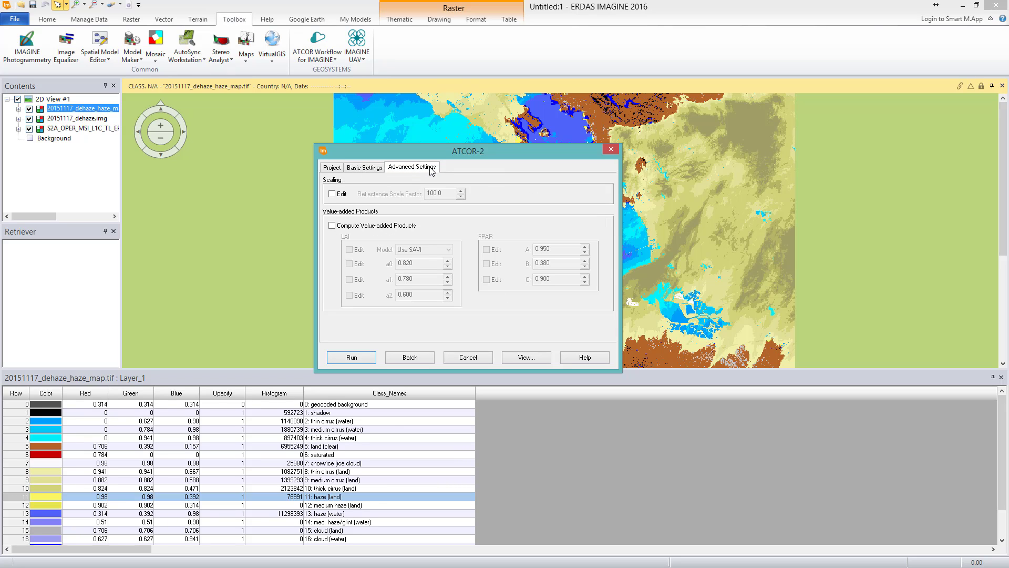
pyautogui.click(332, 194)
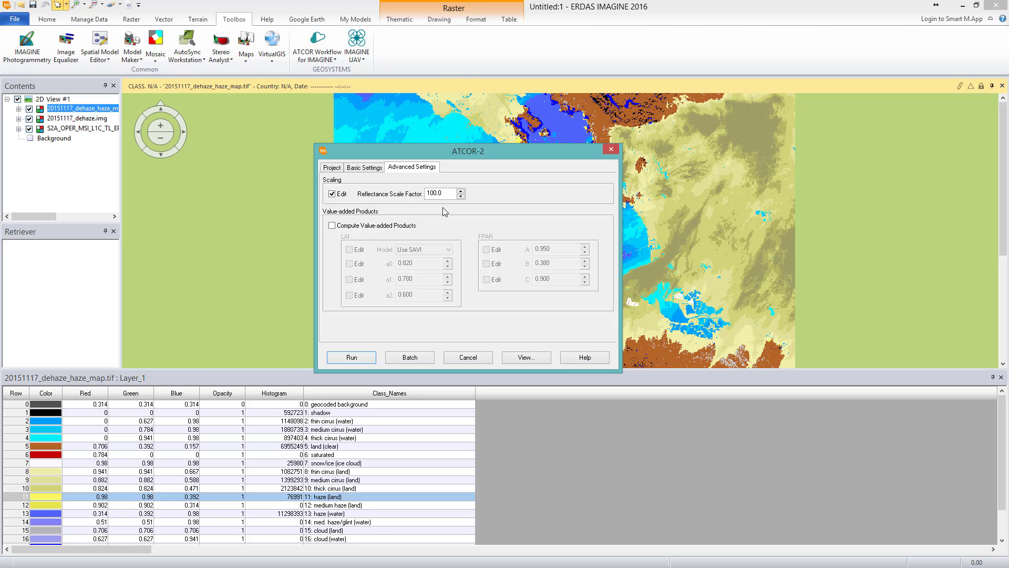
# - Enable Compute Value-added Products on ATCOR-2's Advanced Settings to get LAI and FPAR
pyautogui.click(332, 225)
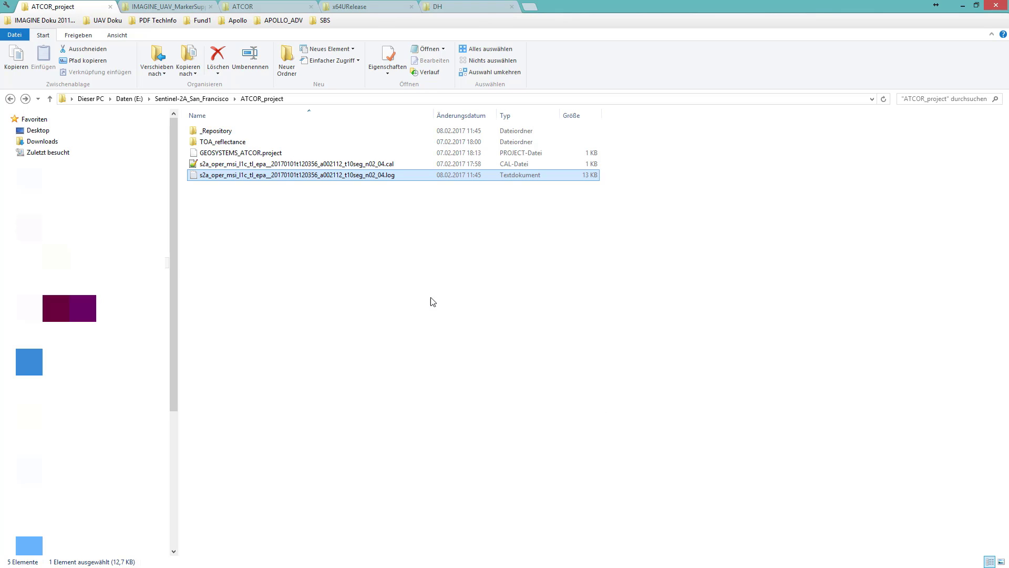
# - Open ATCOR_output under Sentinel-2A_San_Francisco and drop 20151117_atcor-2.img into the 2D View
pyautogui.click(214, 102)
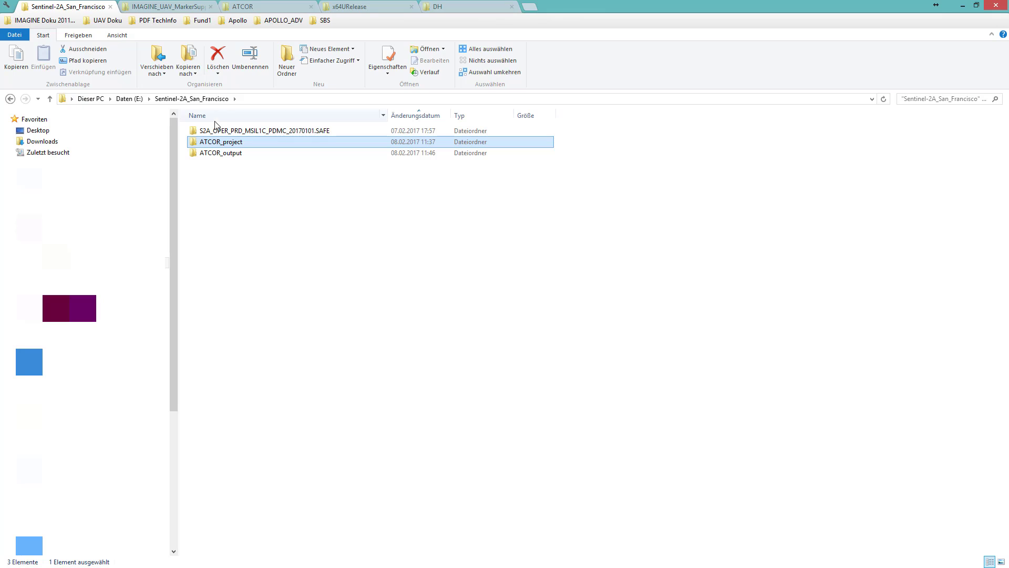
pyautogui.doubleClick(223, 153)
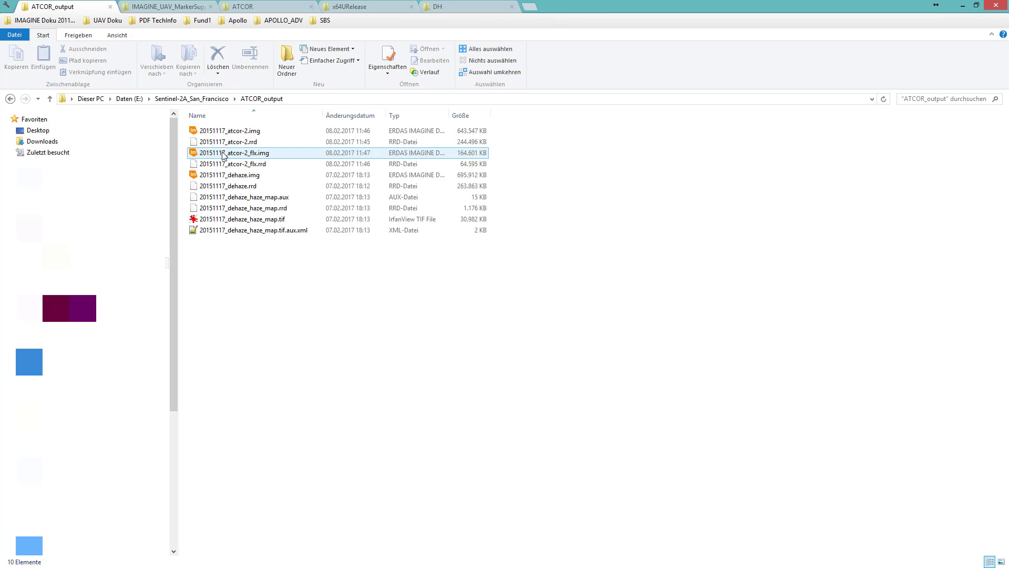
pyautogui.moveTo(260, 129); pyautogui.dragTo(454, 282)
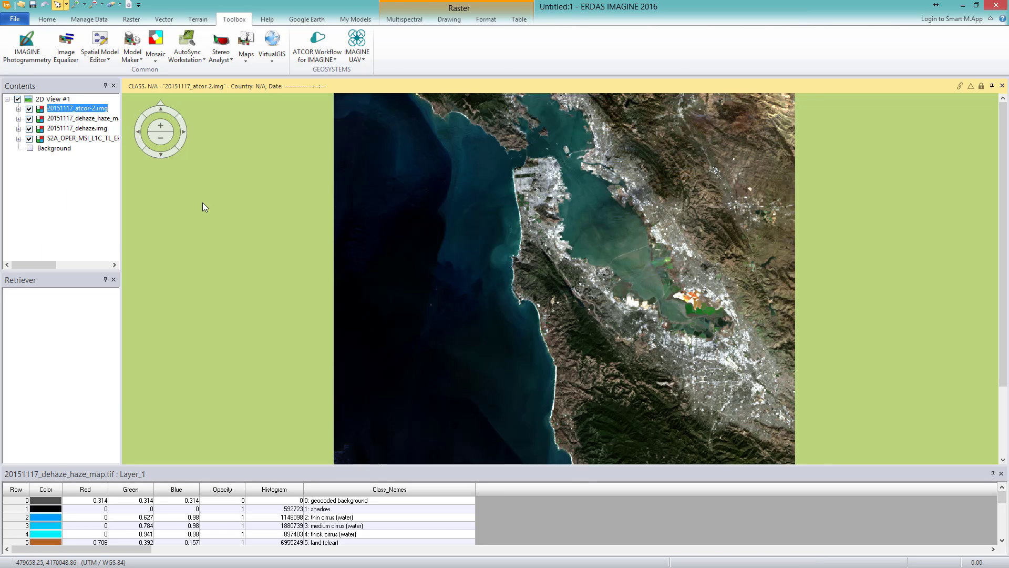
# - Hide the haze map and 20151117_dehaze.img layers
pyautogui.click(29, 119)
pyautogui.click(28, 128)
pyautogui.click(44, 131)
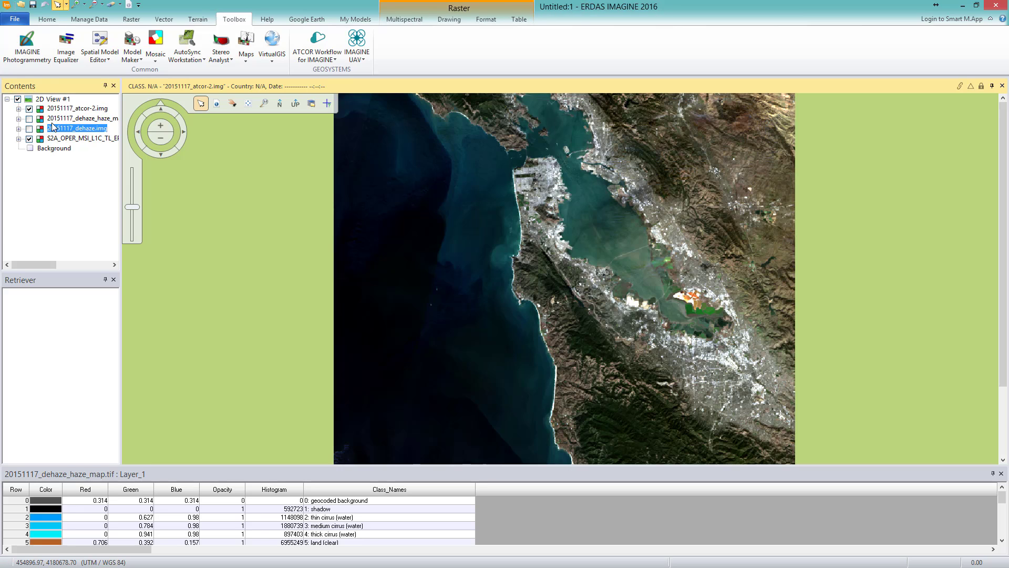
# - Swipe-compare the ATCOR-2 corrected image with the original, then start a pixel inquiry
pyautogui.click(52, 20)
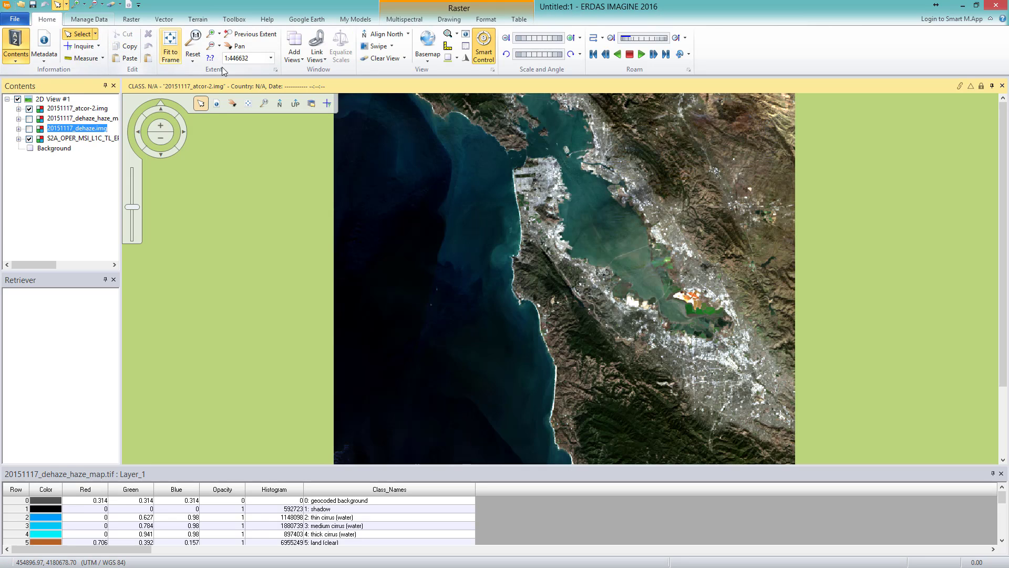
pyautogui.click(376, 46)
pyautogui.moveTo(476, 47); pyautogui.dragTo(549, 102)
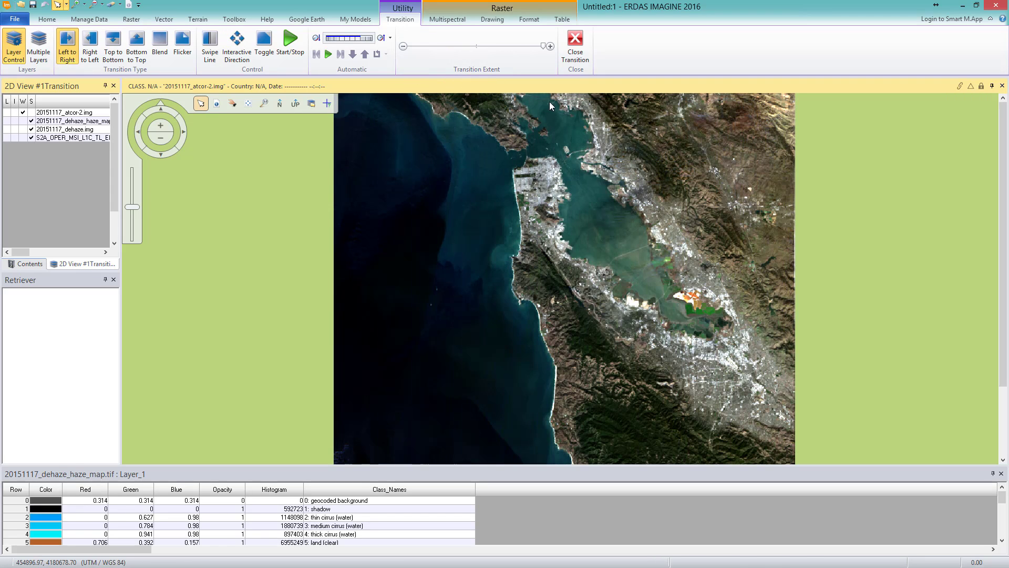
pyautogui.click(47, 19)
pyautogui.click(74, 46)
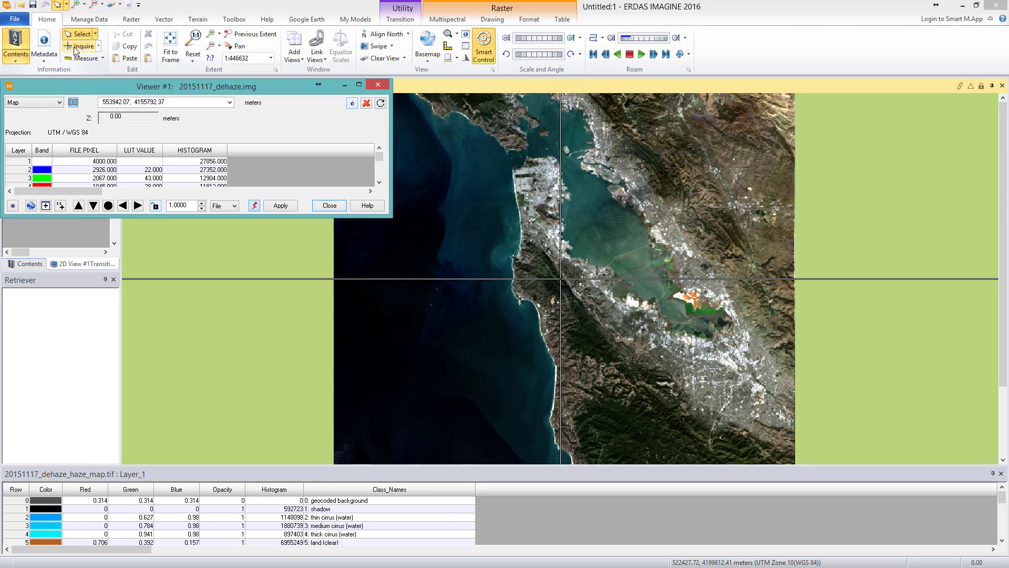
# - Read 20151117_atcor-2.img pixel values in the southeast and northeast, then zoom into the San Francisco coast
pyautogui.moveTo(88, 134); pyautogui.dragTo(126, 409)
pyautogui.click(33, 264)
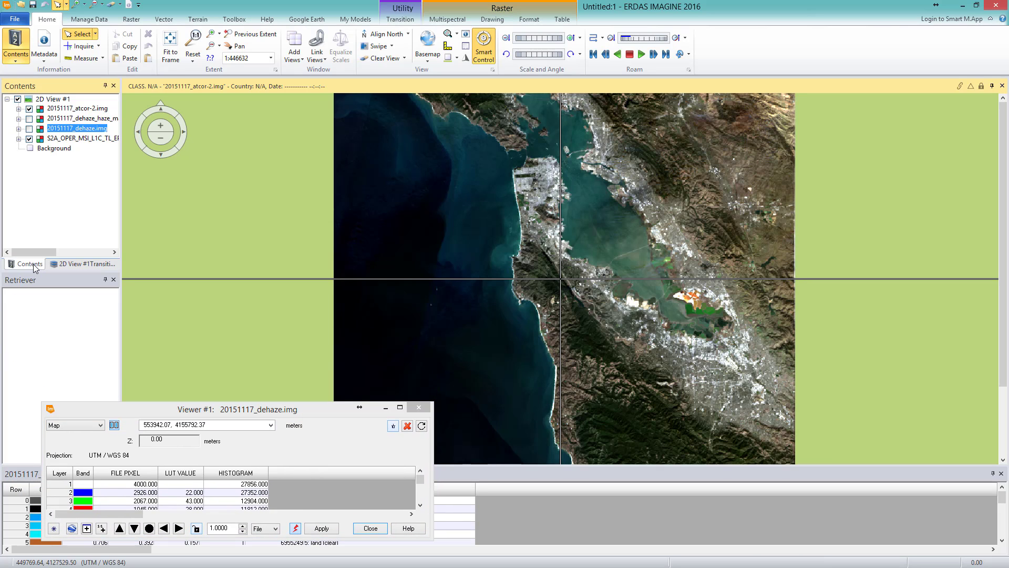
pyautogui.click(81, 108)
pyautogui.moveTo(218, 409); pyautogui.dragTo(221, 272)
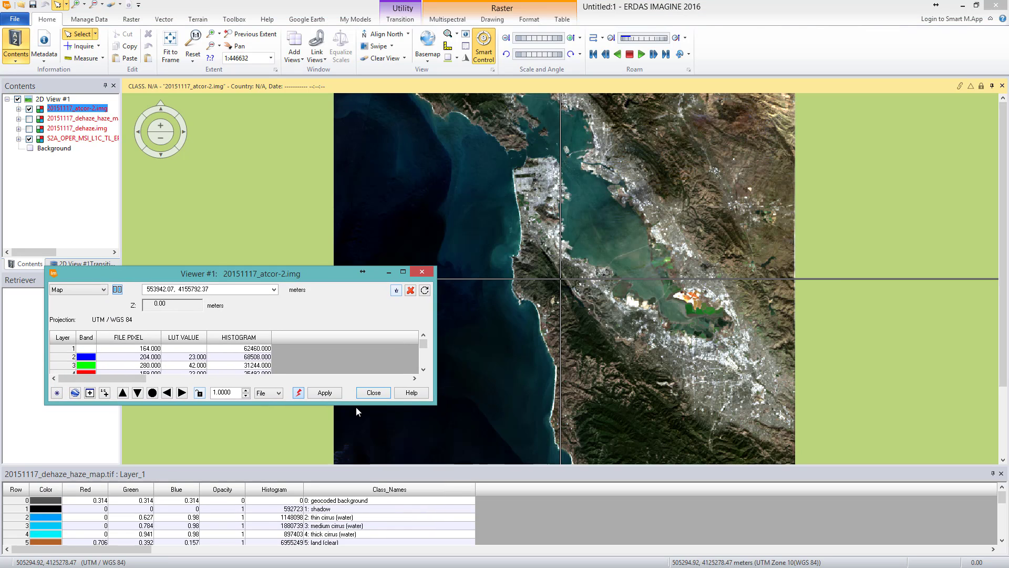
pyautogui.moveTo(356, 405); pyautogui.dragTo(356, 441)
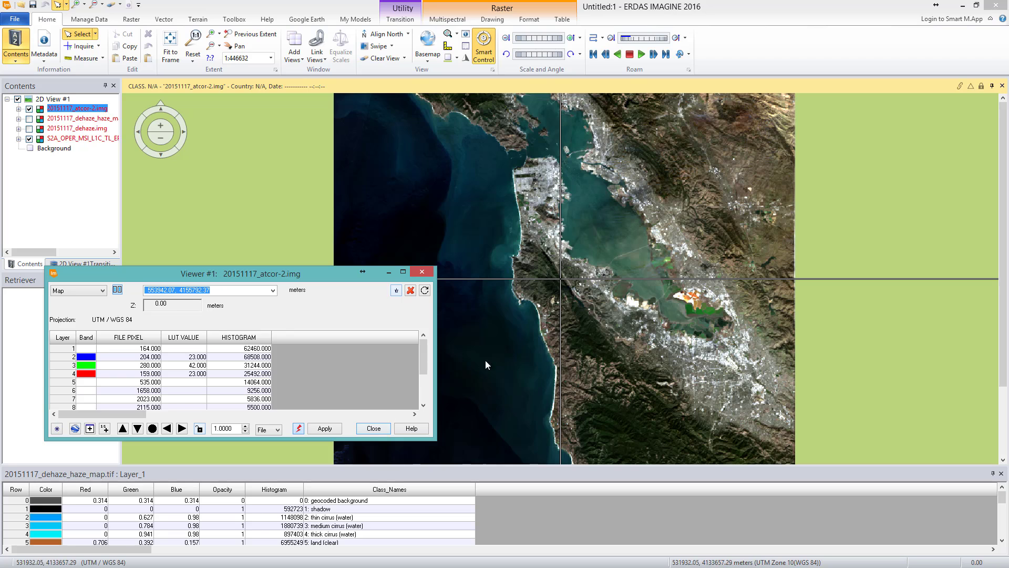
pyautogui.moveTo(560, 279); pyautogui.dragTo(467, 257)
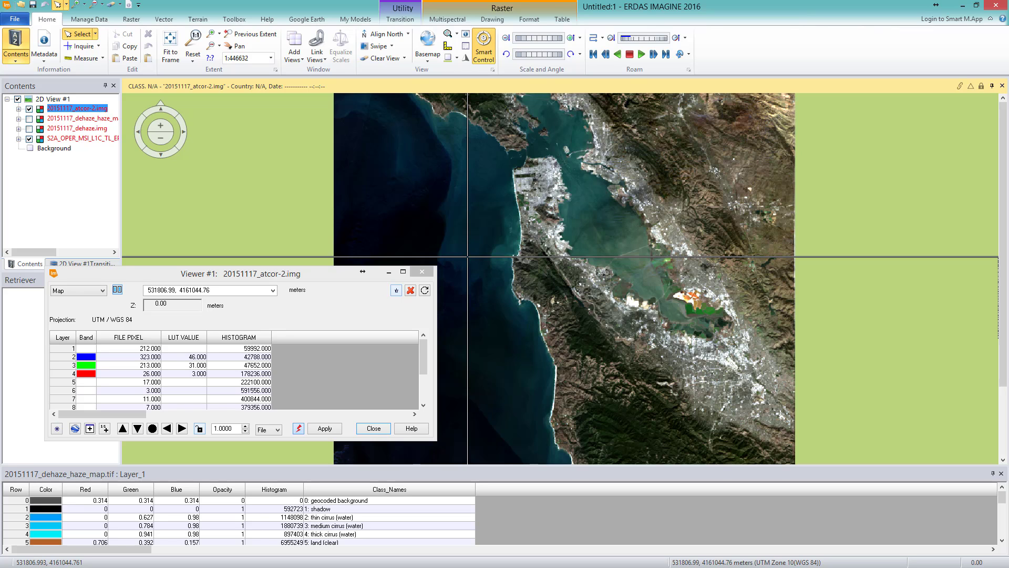
pyautogui.moveTo(469, 261); pyautogui.dragTo(624, 151)
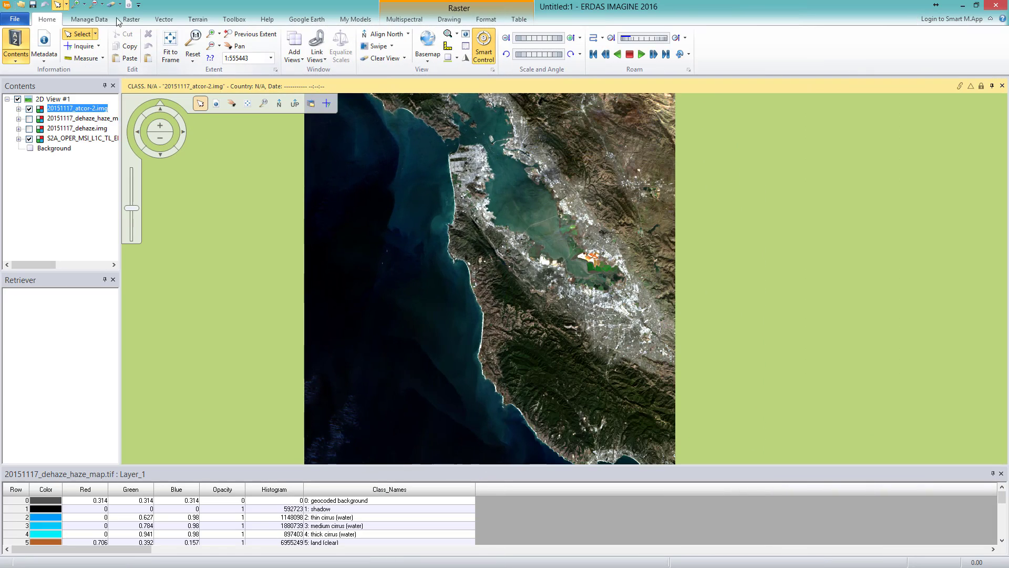
pyautogui.click(75, 4)
pyautogui.moveTo(380, 136); pyautogui.dragTo(512, 190)
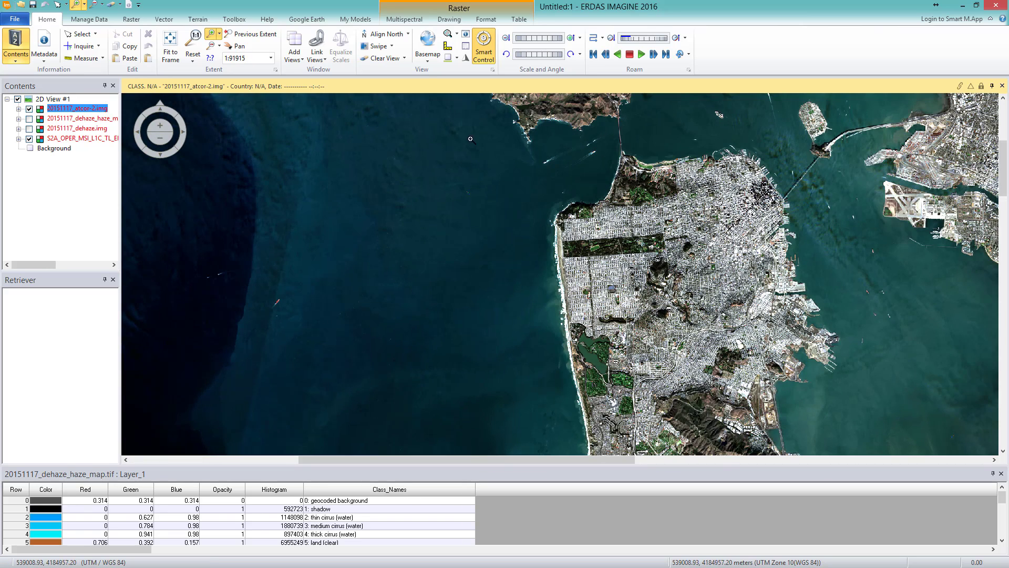
# - Open a Spectral Profile for the original Sentinel-2 layer and plot a pixel in the city
pyautogui.click(404, 20)
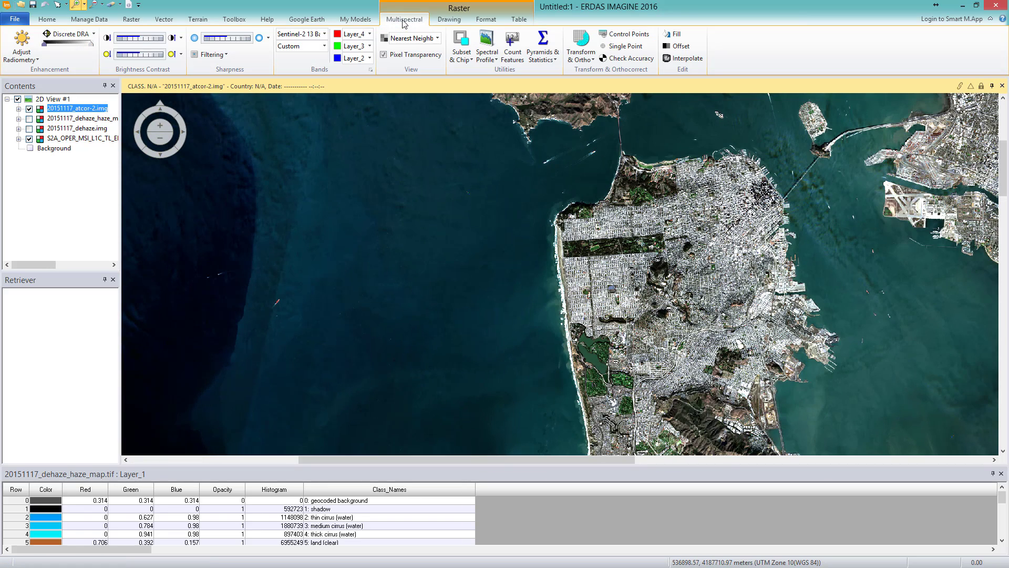
pyautogui.click(486, 56)
pyautogui.click(502, 73)
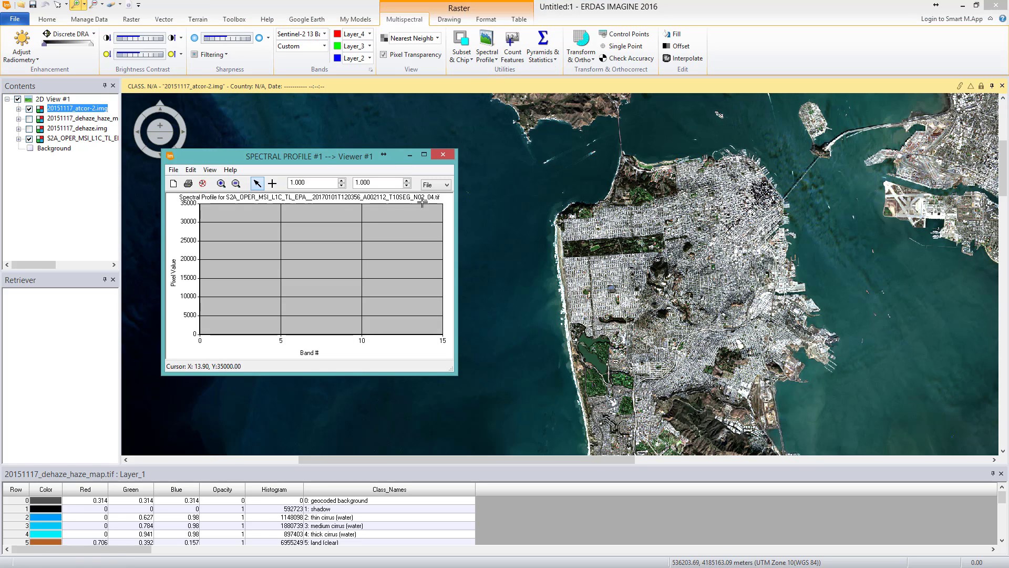
pyautogui.moveTo(163, 123)
pyautogui.moveTo(122, 109); pyautogui.dragTo(292, 110)
pyautogui.hotkey('alt', 'Tab')
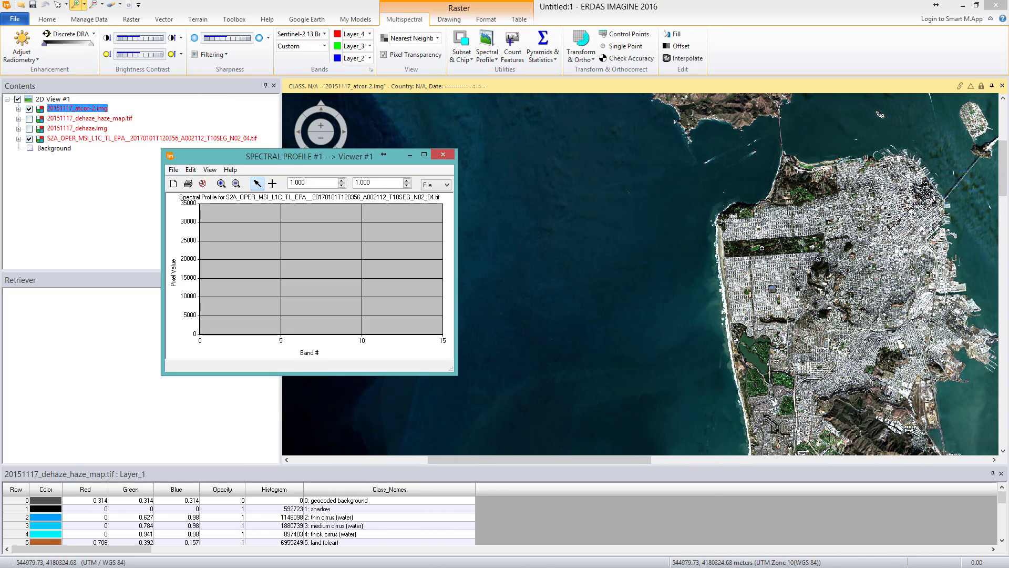
pyautogui.click(273, 183)
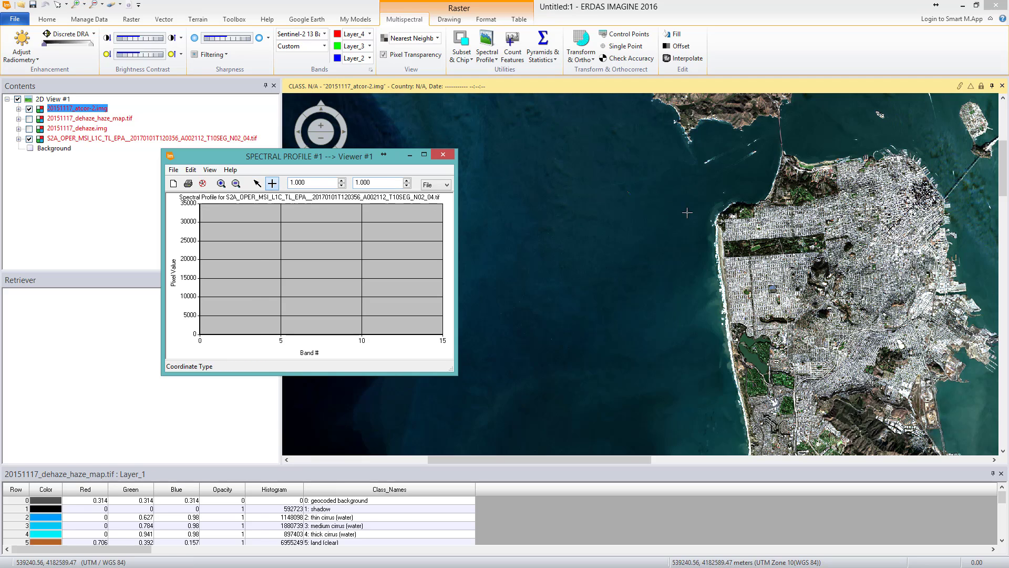
pyautogui.click(754, 247)
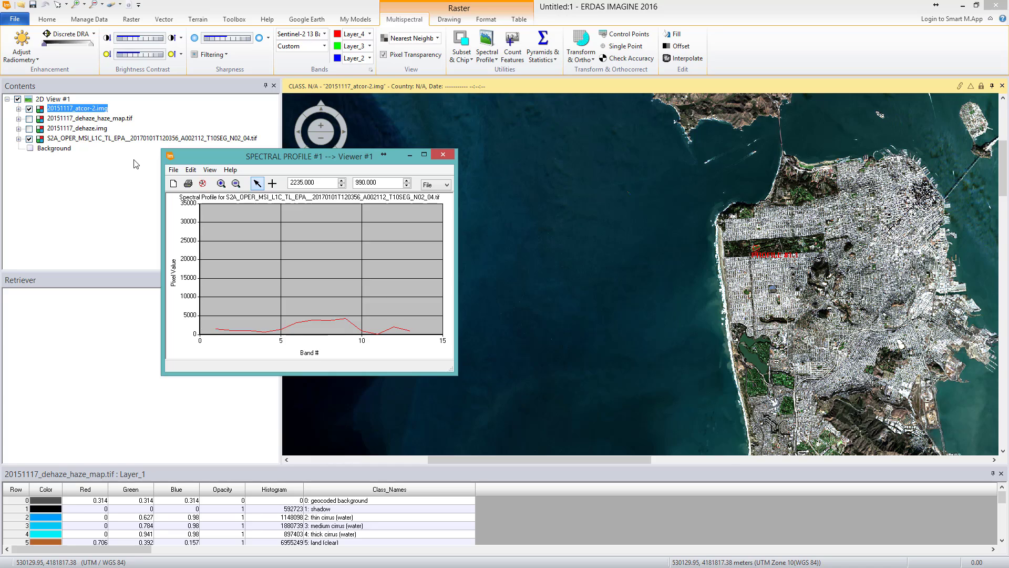
pyautogui.doubleClick(170, 157)
# - Plot the same city pixel for 20151117_atcor-2.img and arrange both profile plots side by side
pyautogui.moveTo(79, 110); pyautogui.dragTo(80, 128)
pyautogui.click(78, 138)
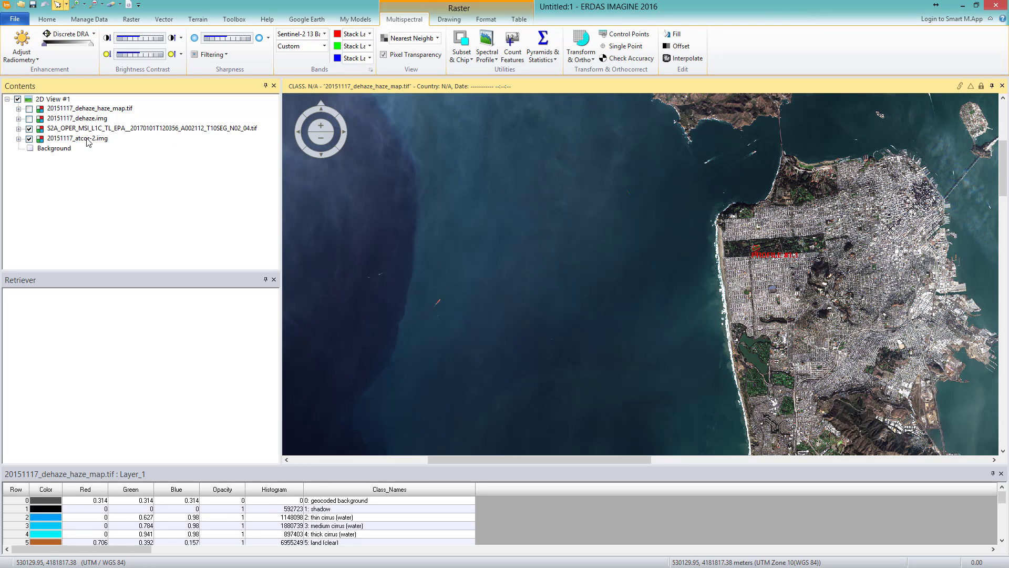
pyautogui.click(87, 139)
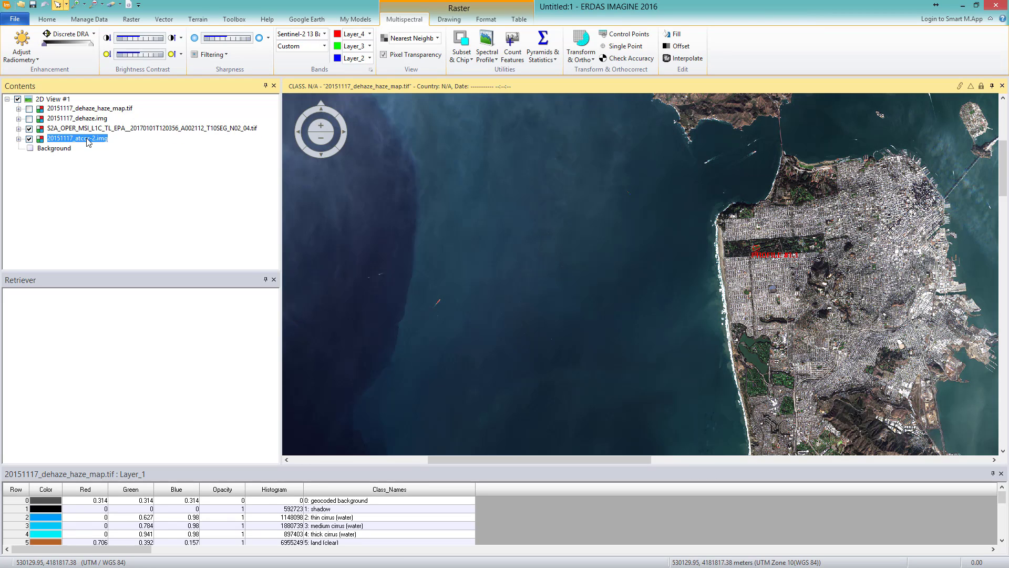
pyautogui.click(480, 61)
pyautogui.click(513, 72)
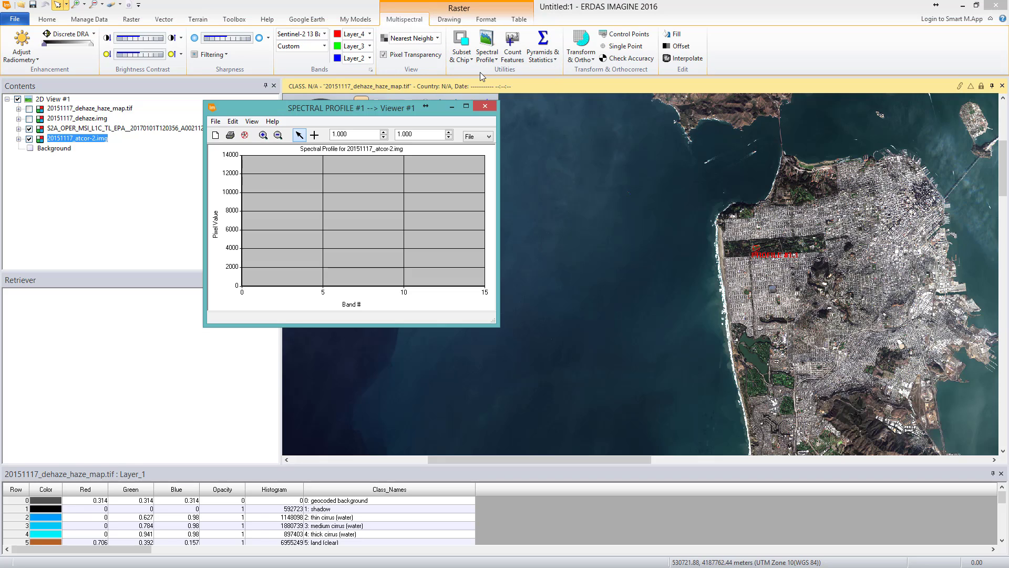
pyautogui.click(314, 135)
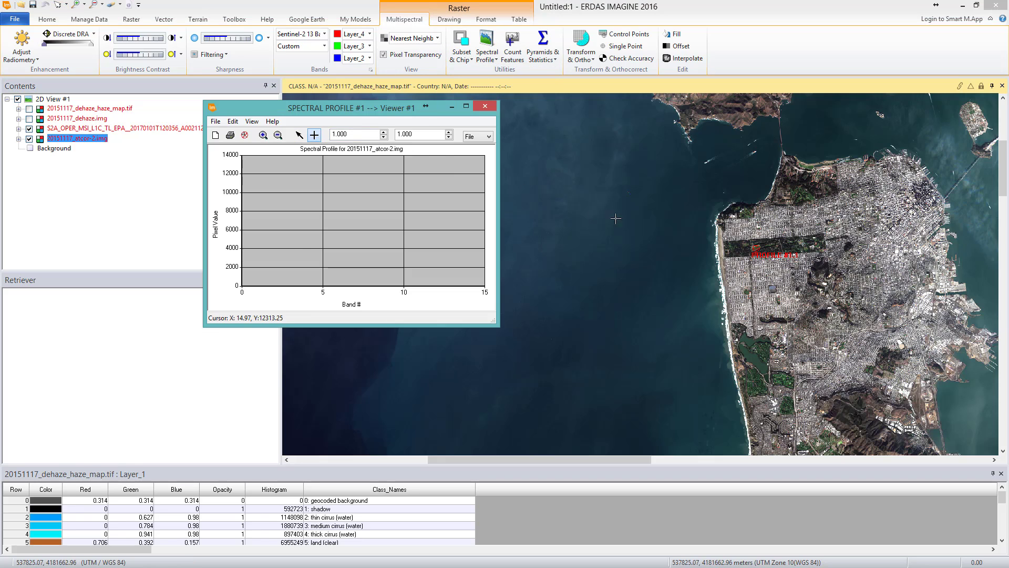
pyautogui.click(747, 252)
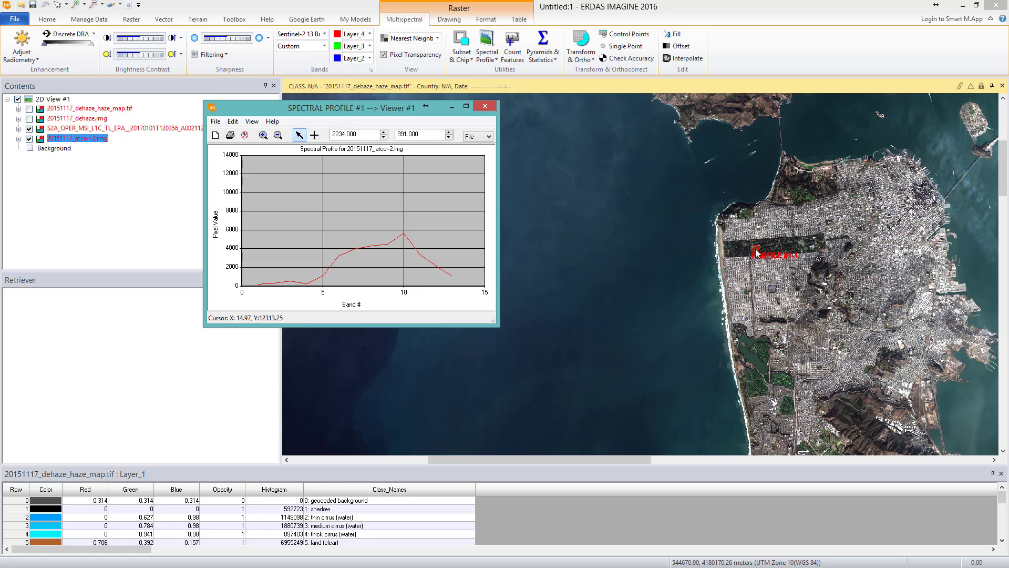
pyautogui.moveTo(383, 109); pyautogui.dragTo(617, 106)
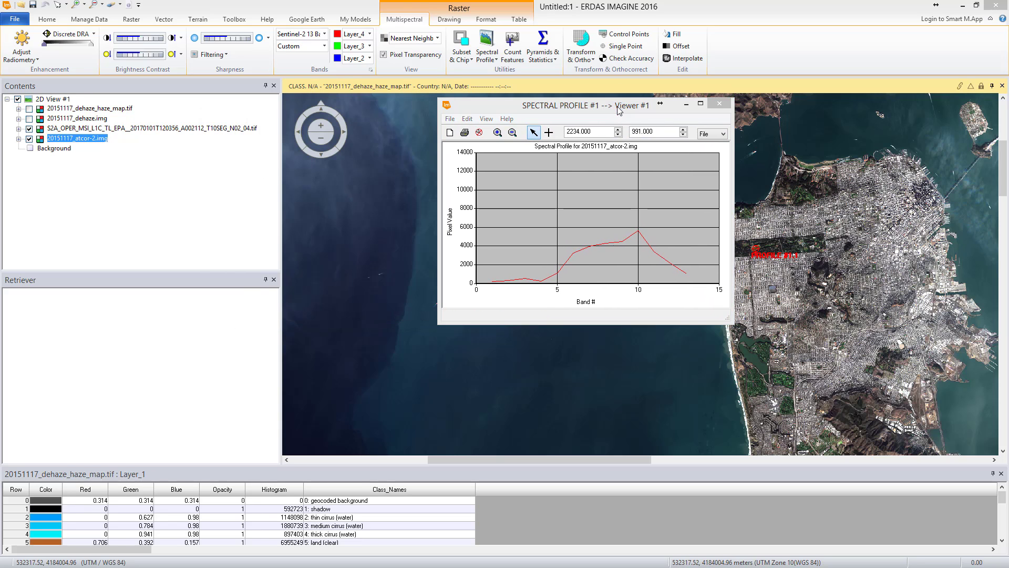
pyautogui.moveTo(370, 165); pyautogui.dragTo(347, 113)
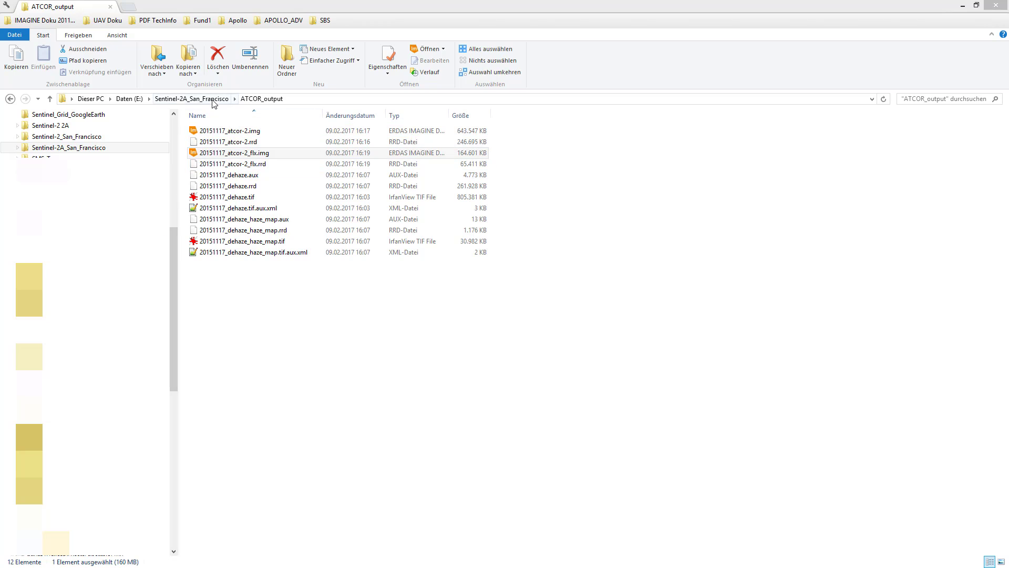
# - Open the calibration .cal file from the ATCOR_project folder in Notepad++
pyautogui.click(184, 99)
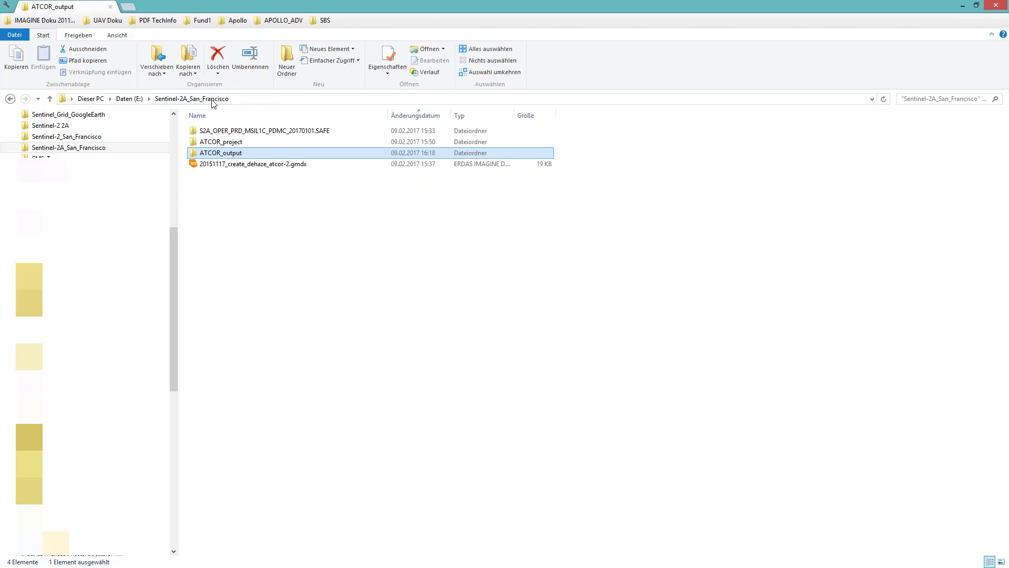
pyautogui.doubleClick(233, 143)
pyautogui.click(339, 156)
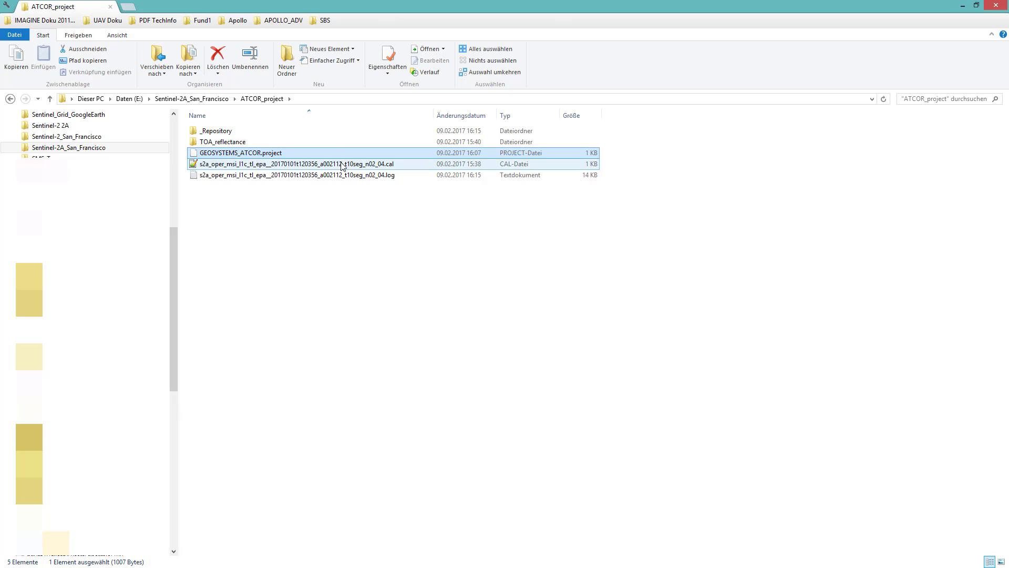
pyautogui.rightClick(341, 164)
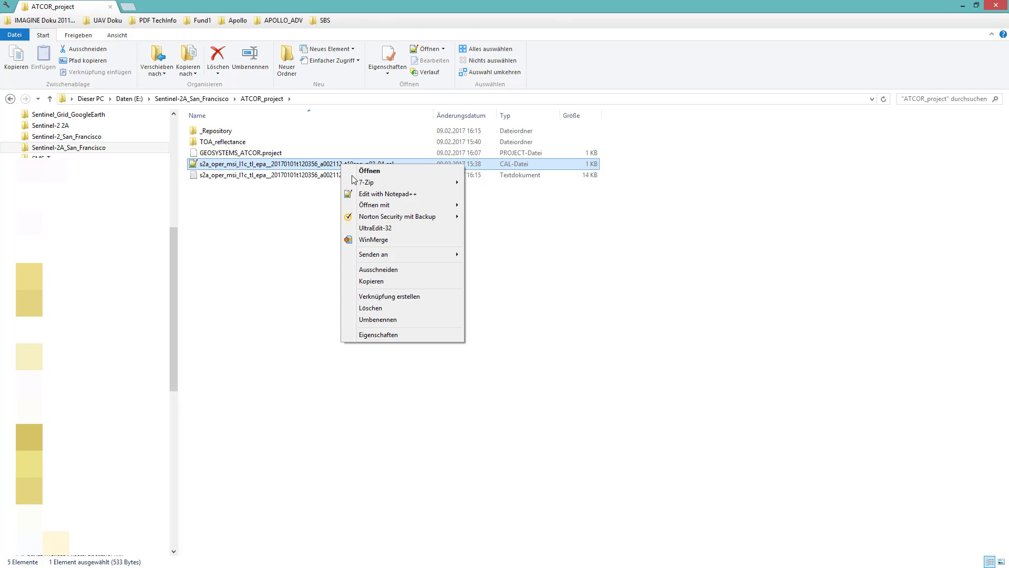
pyautogui.click(374, 195)
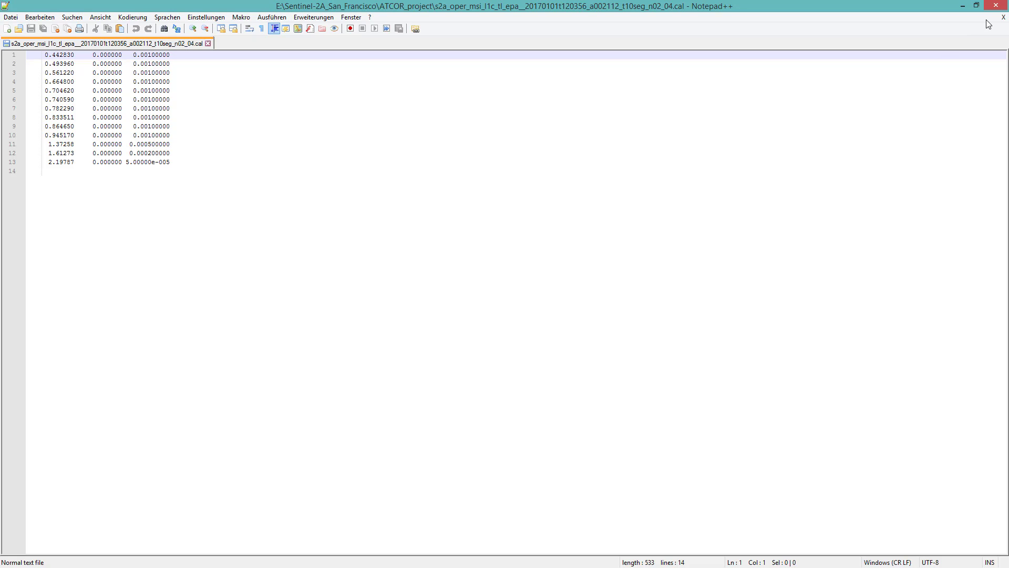
# - Close the calibration file, then open the ATCOR .log file in Notepad++ and scroll through it
pyautogui.click(997, 4)
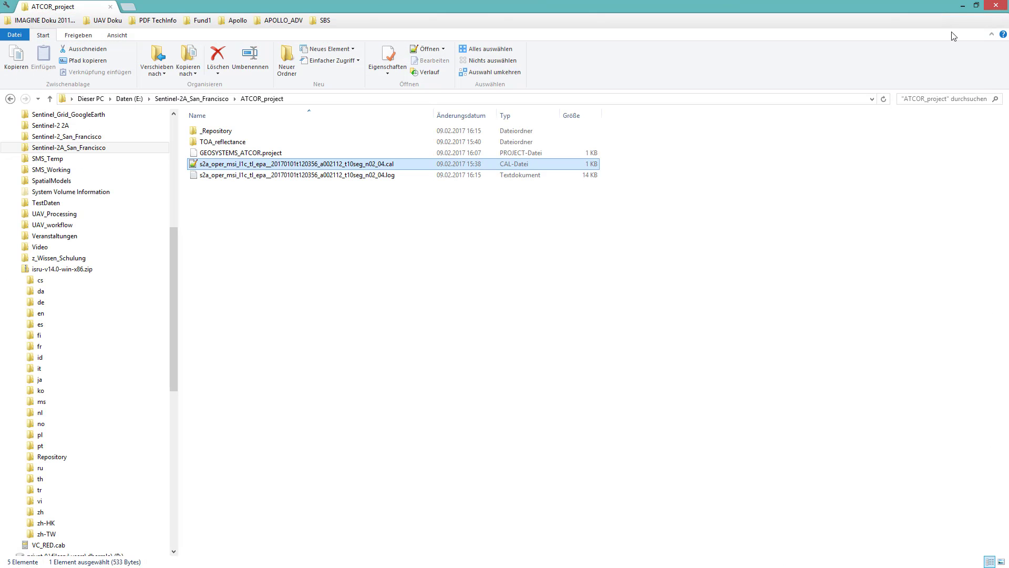
pyautogui.click(381, 177)
pyautogui.rightClick(381, 175)
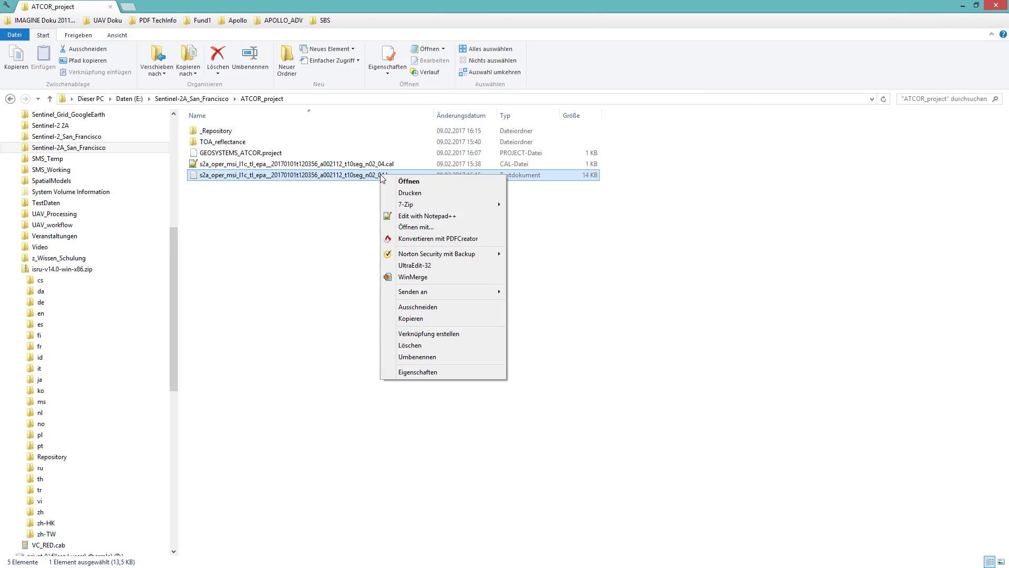
pyautogui.click(410, 217)
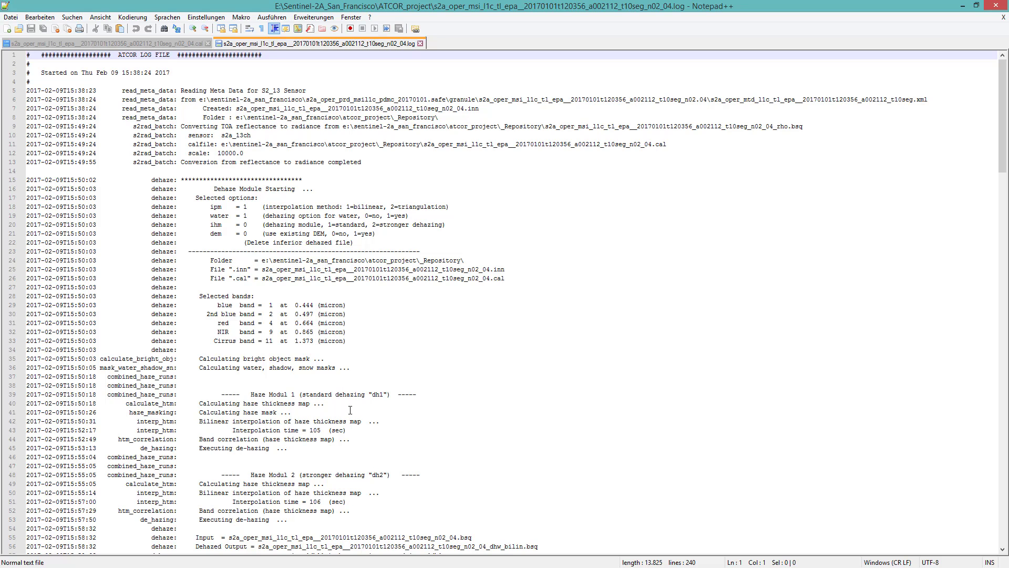
pyautogui.scroll(-6, 353, 465)
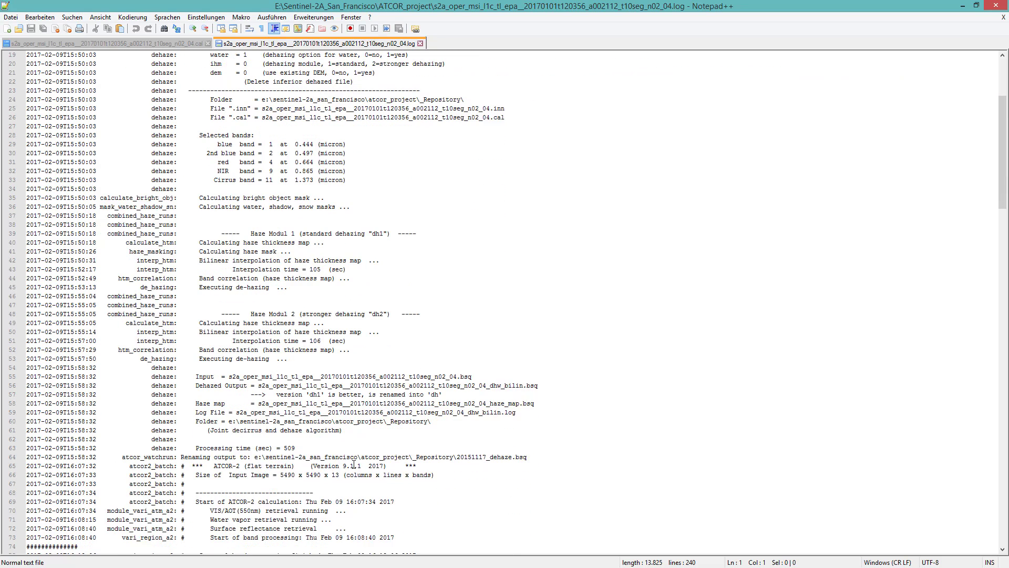
pyautogui.scroll(-1, 355, 464)
pyautogui.scroll(-5, 355, 462)
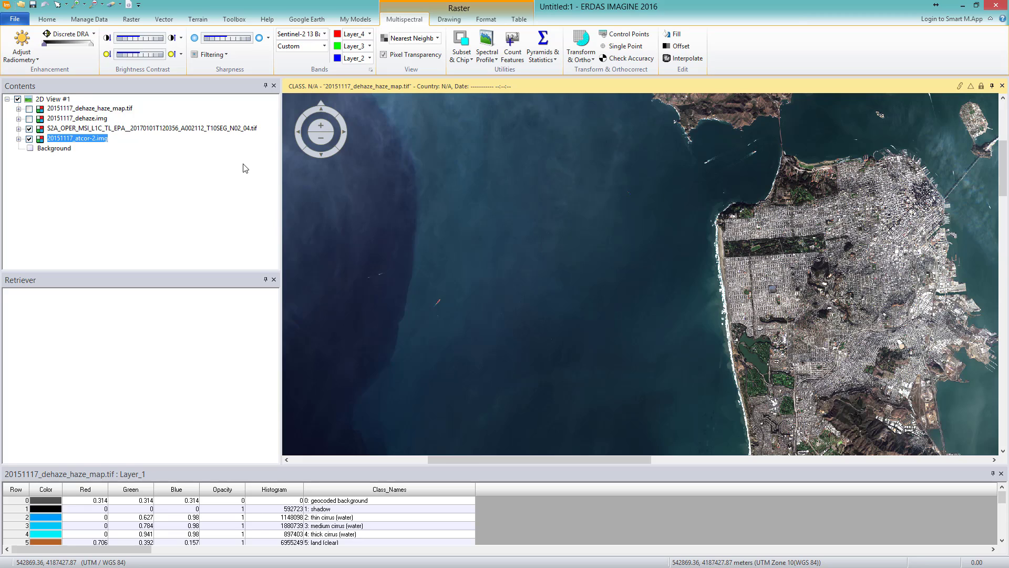
# - View and enlarge the session log, then open the ATCOR_output folder in Explorer
pyautogui.click(15, 20)
pyautogui.click(36, 193)
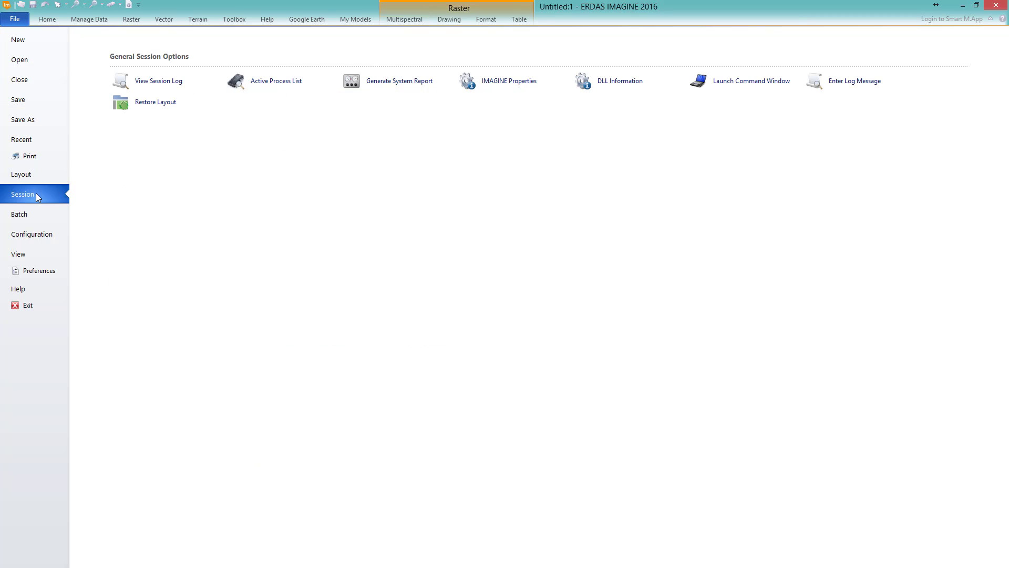
pyautogui.click(140, 81)
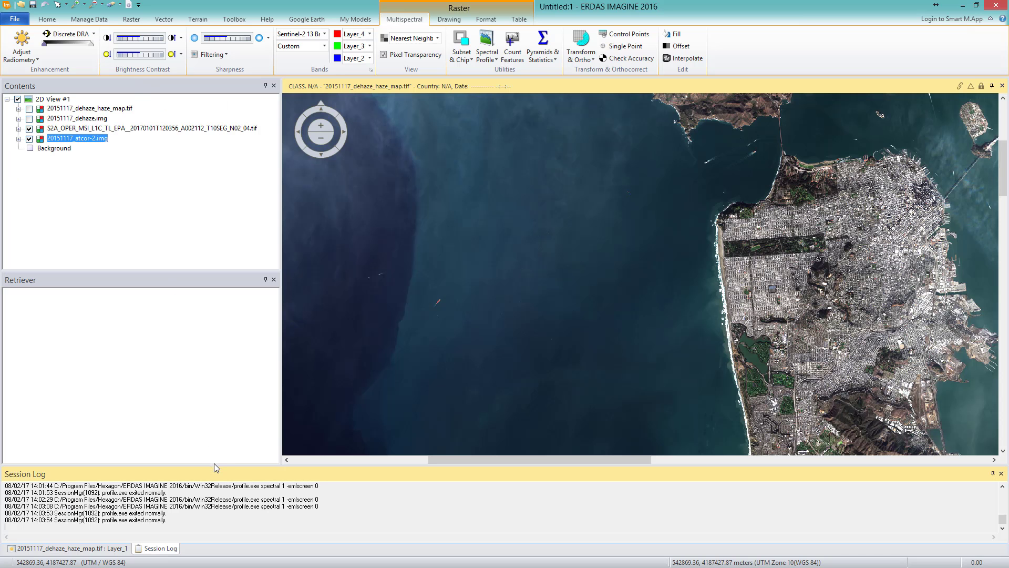
pyautogui.moveTo(215, 466); pyautogui.dragTo(298, 177)
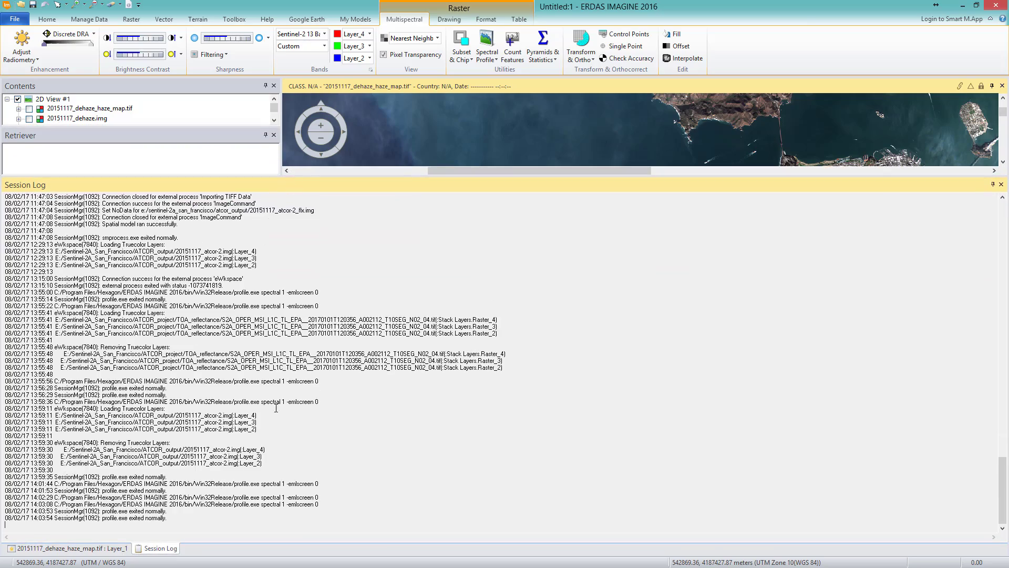
pyautogui.scroll(11, 273, 412)
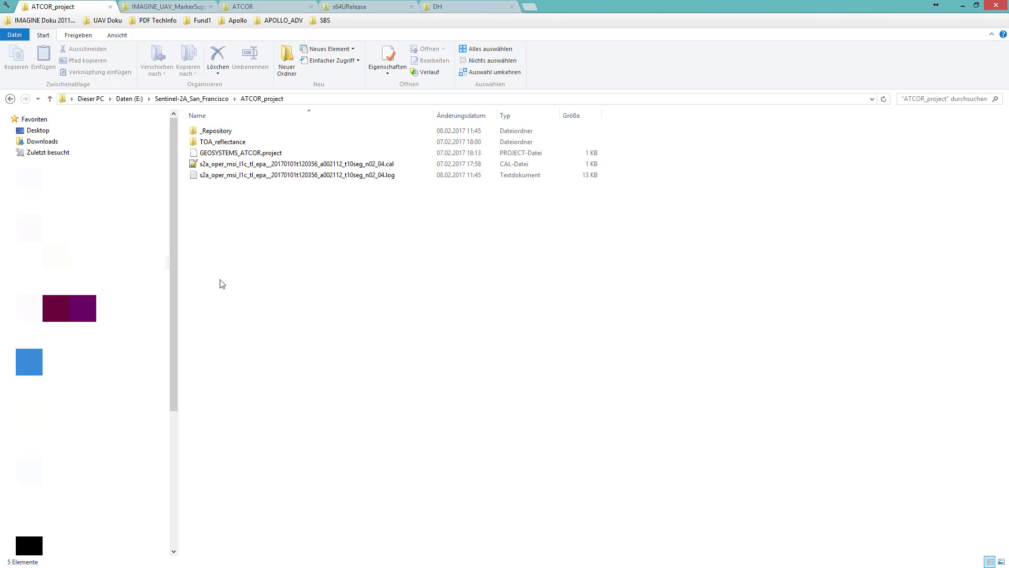
pyautogui.click(206, 100)
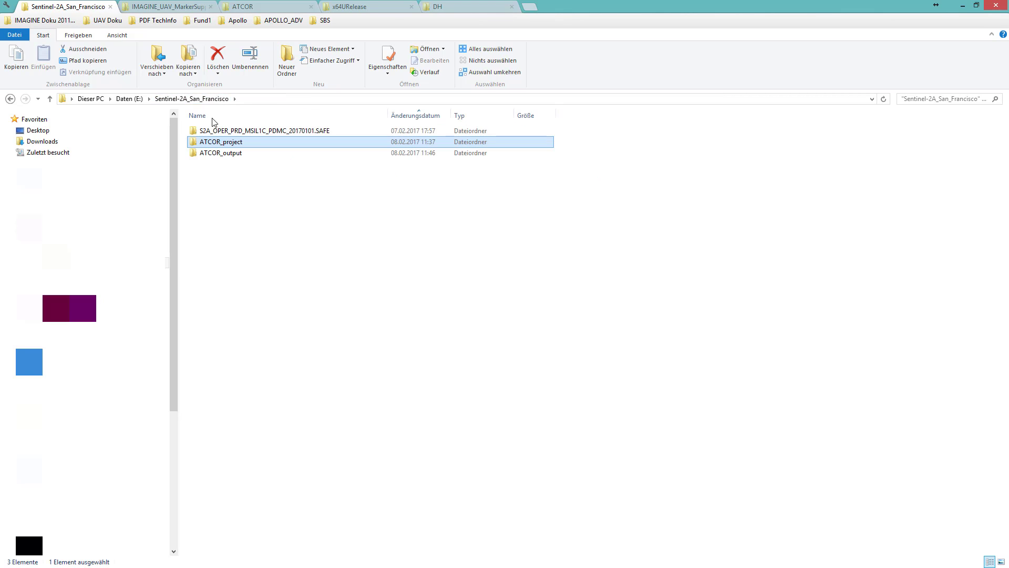
pyautogui.doubleClick(221, 153)
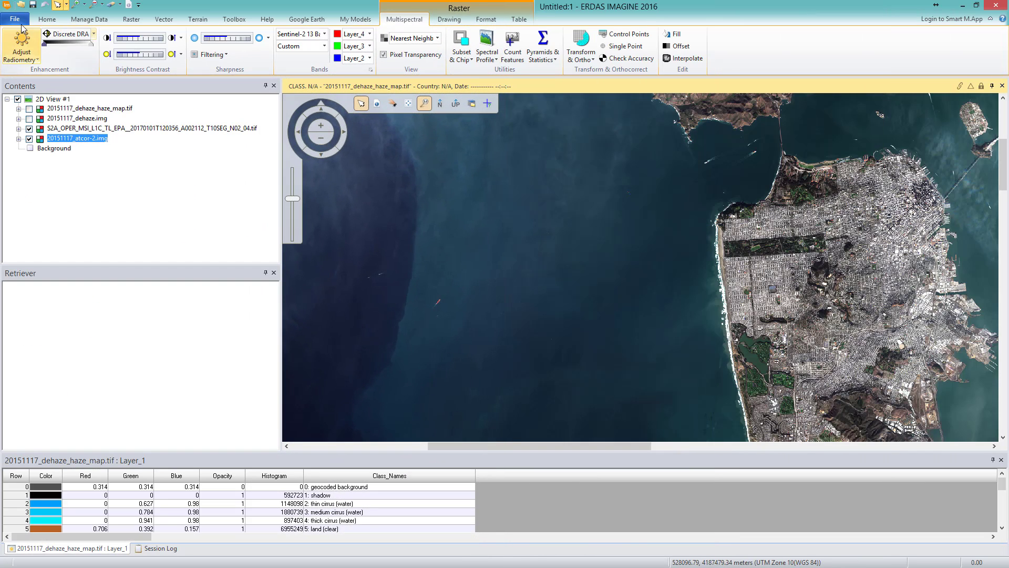
# - Add 20151117_atcor-2_flx.img from ATCOR_output as a raster layer in 2D View #1
pyautogui.click(15, 19)
pyautogui.click(23, 61)
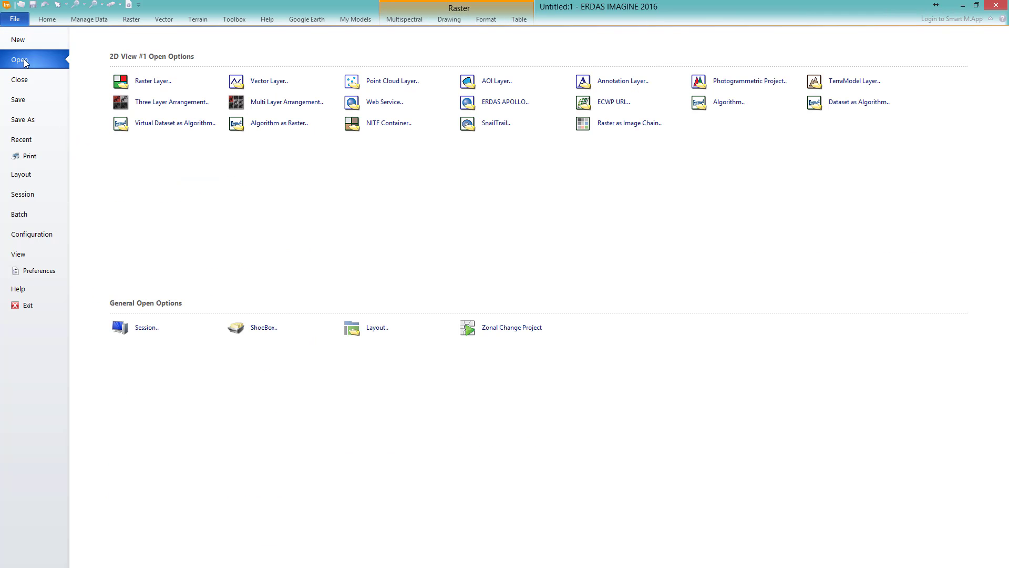
pyautogui.click(607, 126)
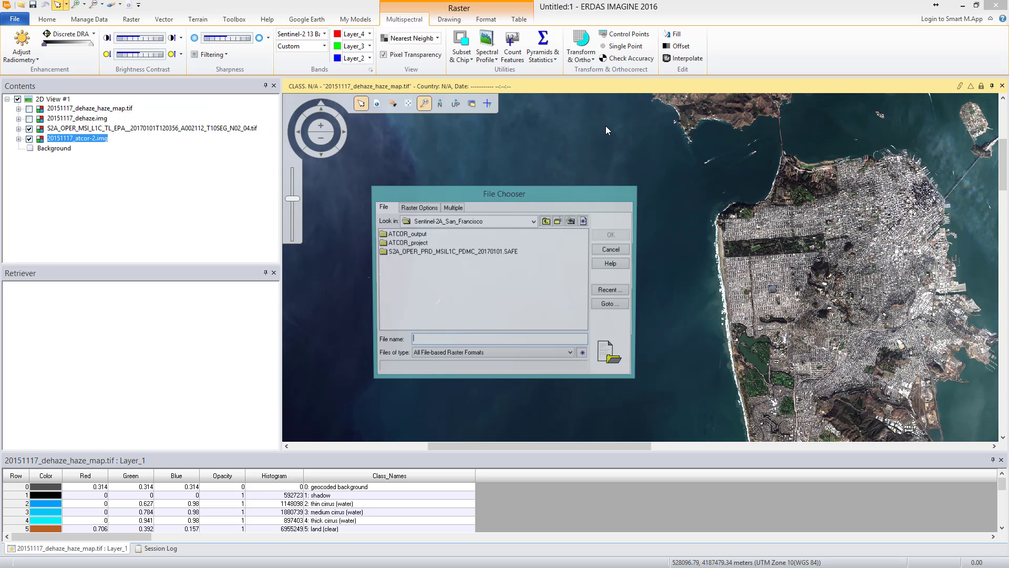
pyautogui.doubleClick(406, 234)
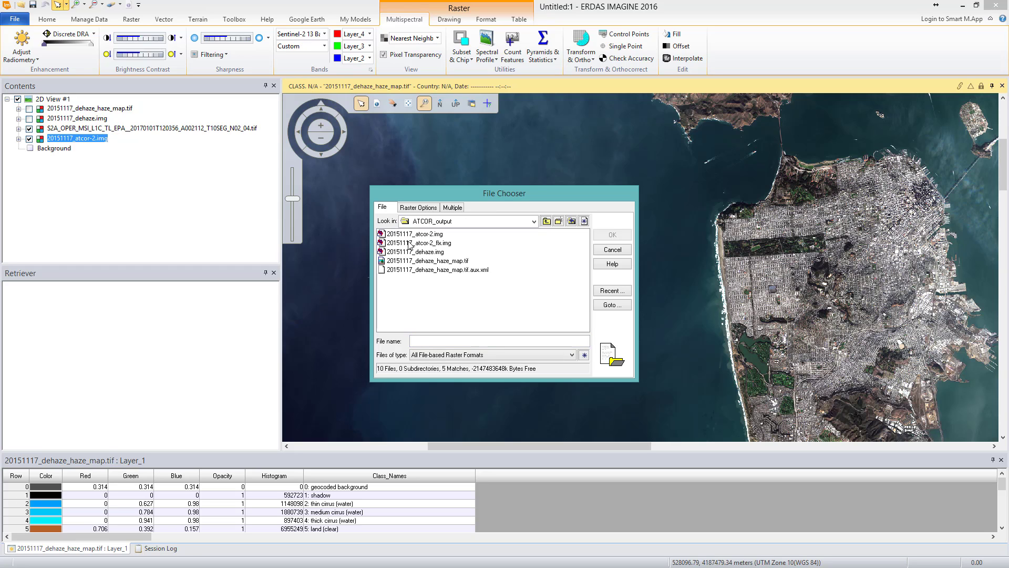
pyautogui.click(409, 242)
pyautogui.click(612, 235)
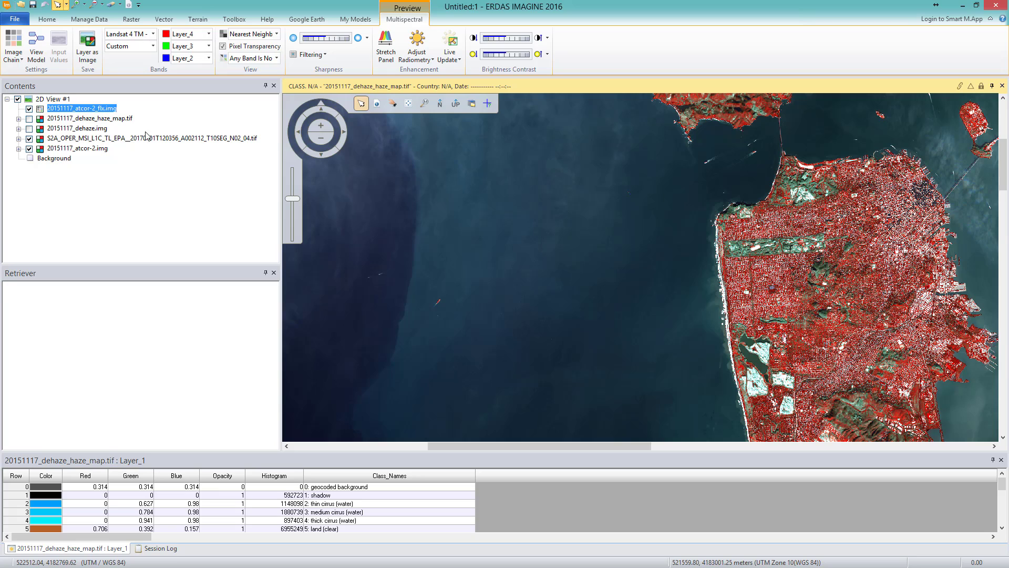
# - Show the flx image as a Layer_1 NDVI Natural pseudocolor, then put atcor-2.img back on top
pyautogui.click(13, 55)
pyautogui.click(54, 161)
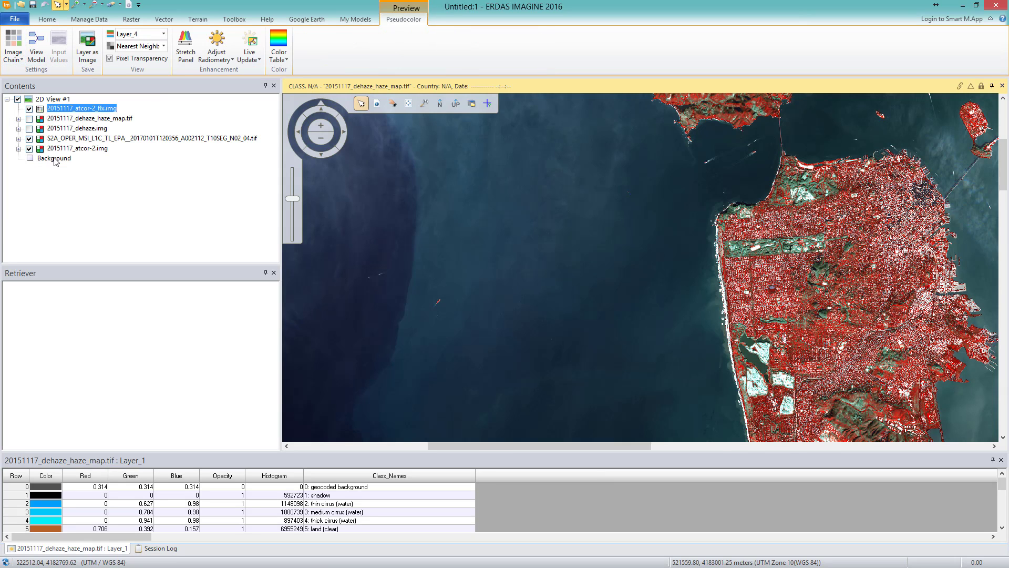
pyautogui.click(163, 33)
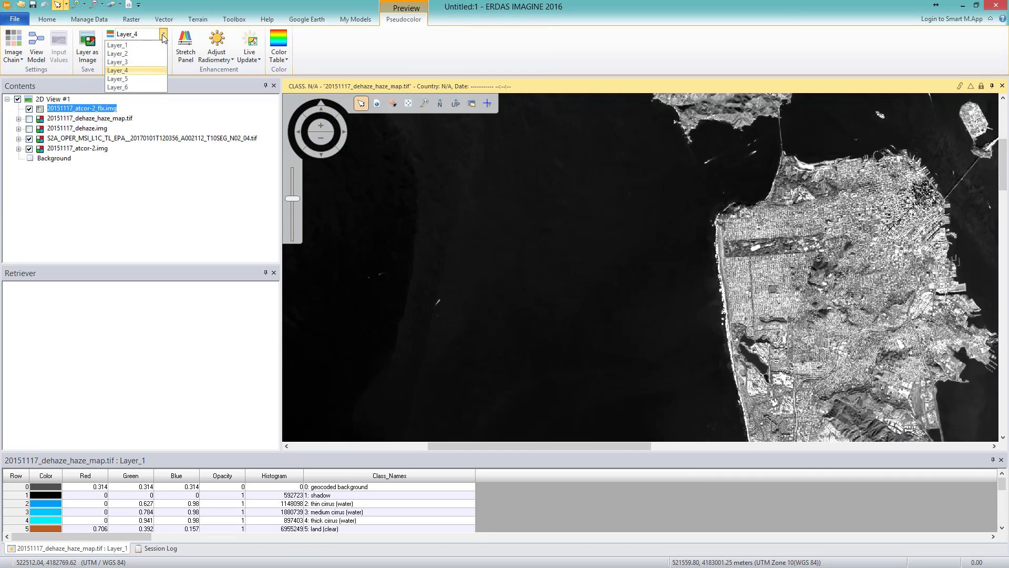
pyautogui.click(134, 42)
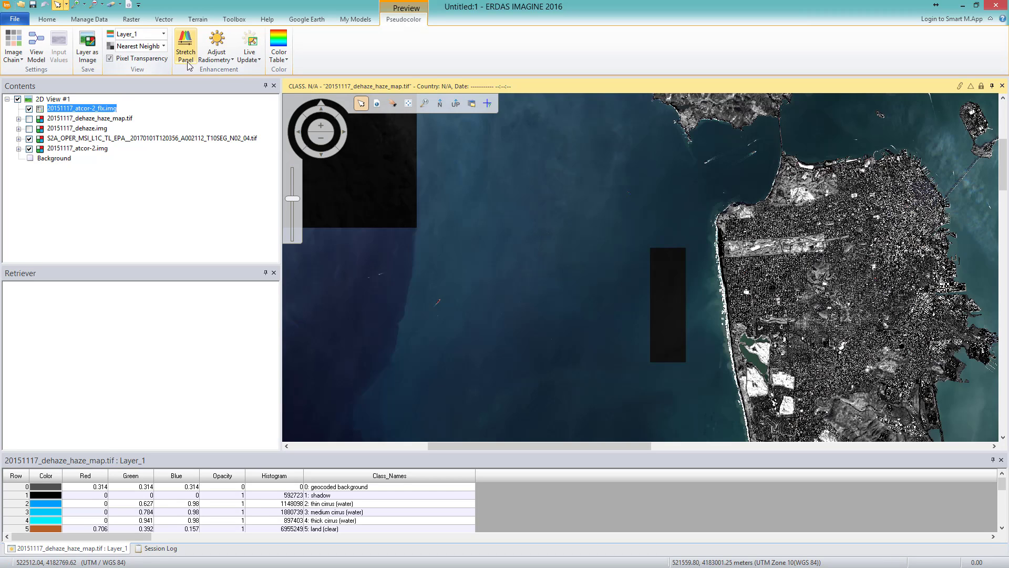
pyautogui.click(276, 60)
pyautogui.click(284, 91)
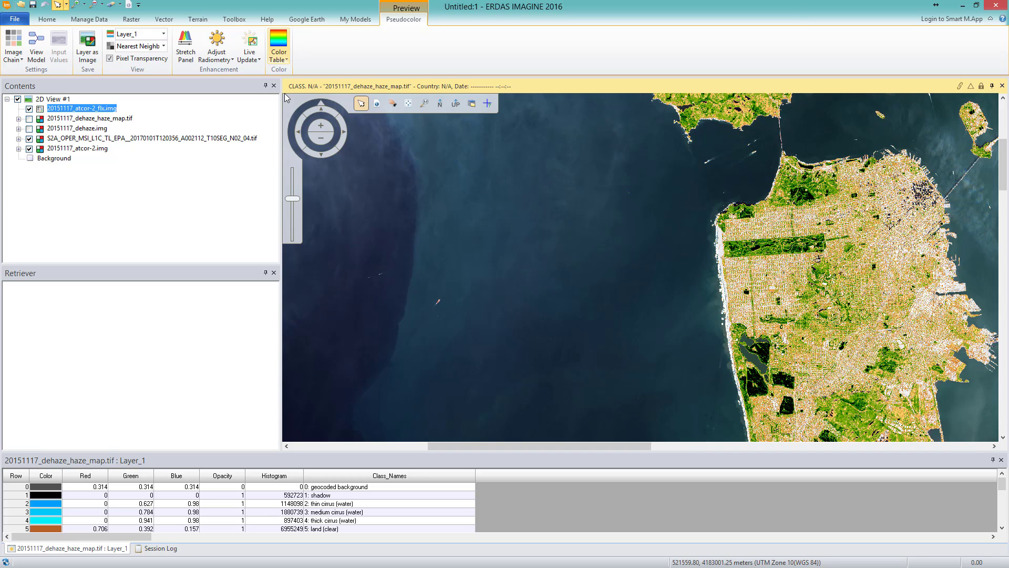
pyautogui.click(453, 303)
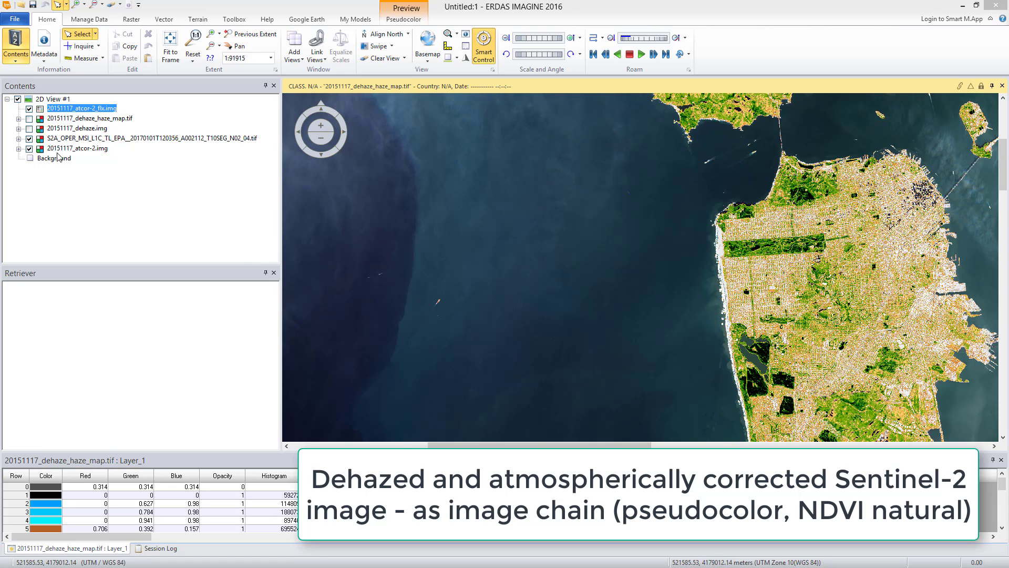
pyautogui.moveTo(58, 150); pyautogui.dragTo(55, 110)
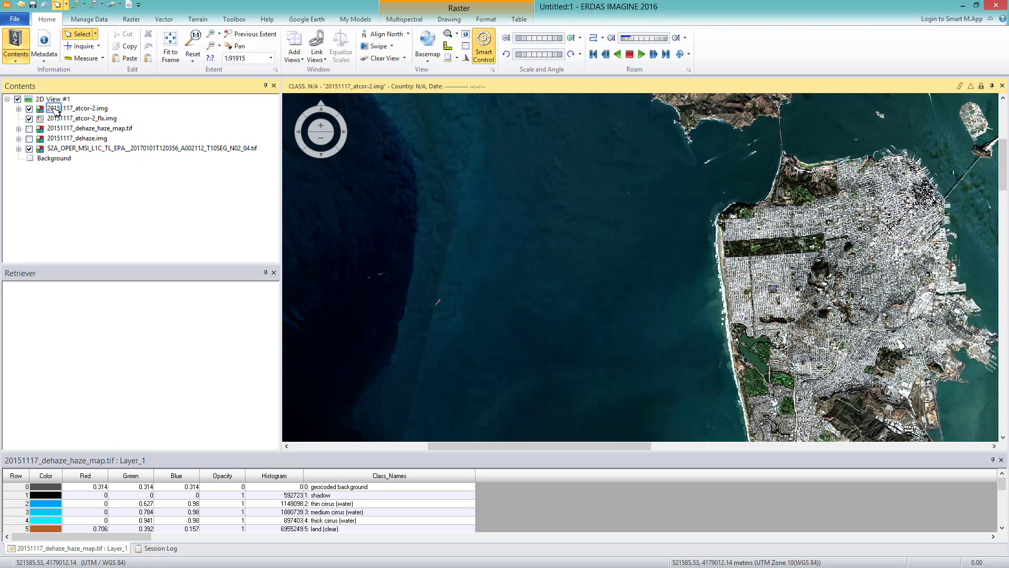
# - Load the original S2A stack into a new 2D View #2 and fit both views to frame
pyautogui.click(14, 19)
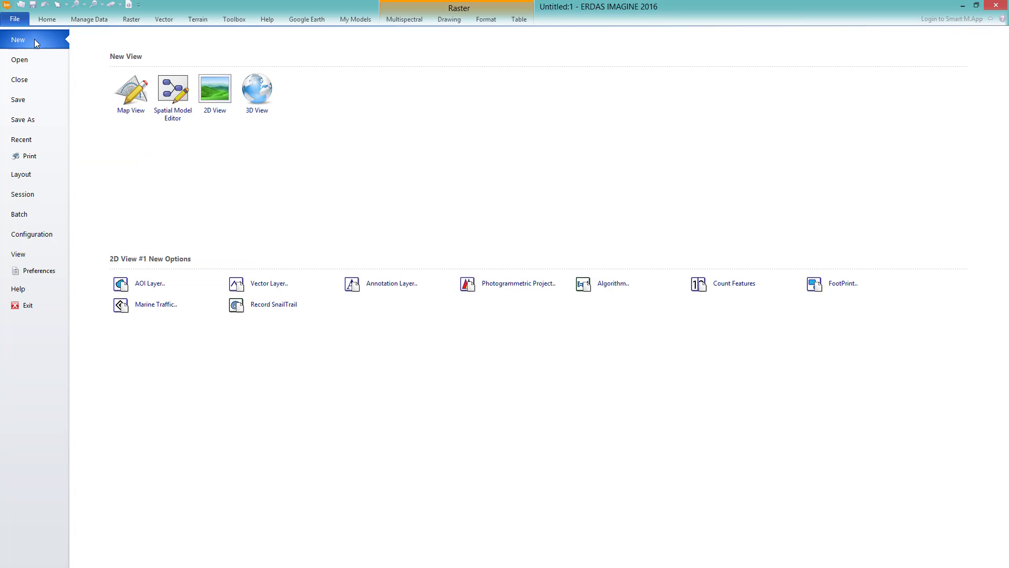
pyautogui.click(213, 90)
pyautogui.click(120, 152)
pyautogui.moveTo(121, 151); pyautogui.dragTo(687, 179)
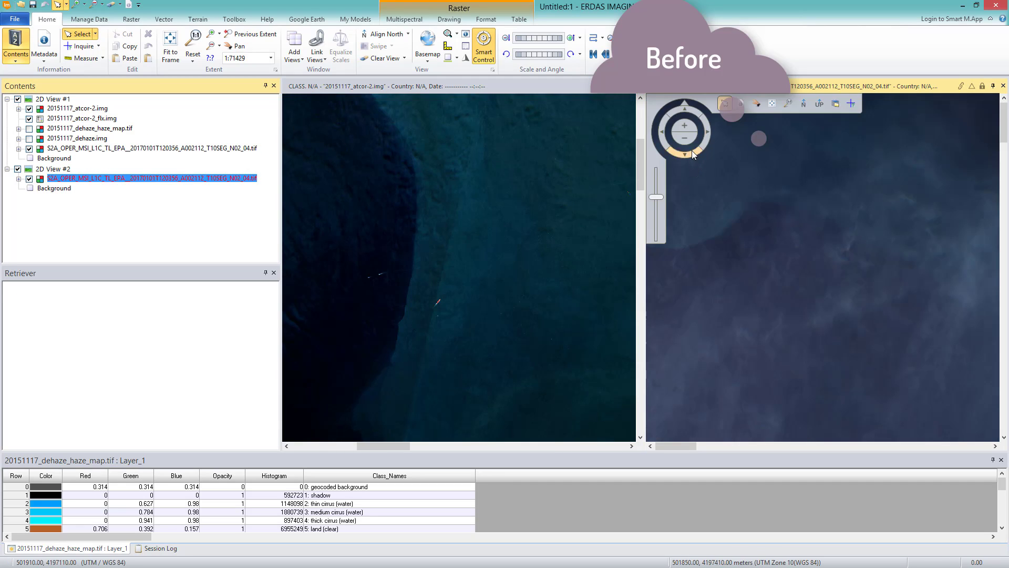
pyautogui.click(776, 103)
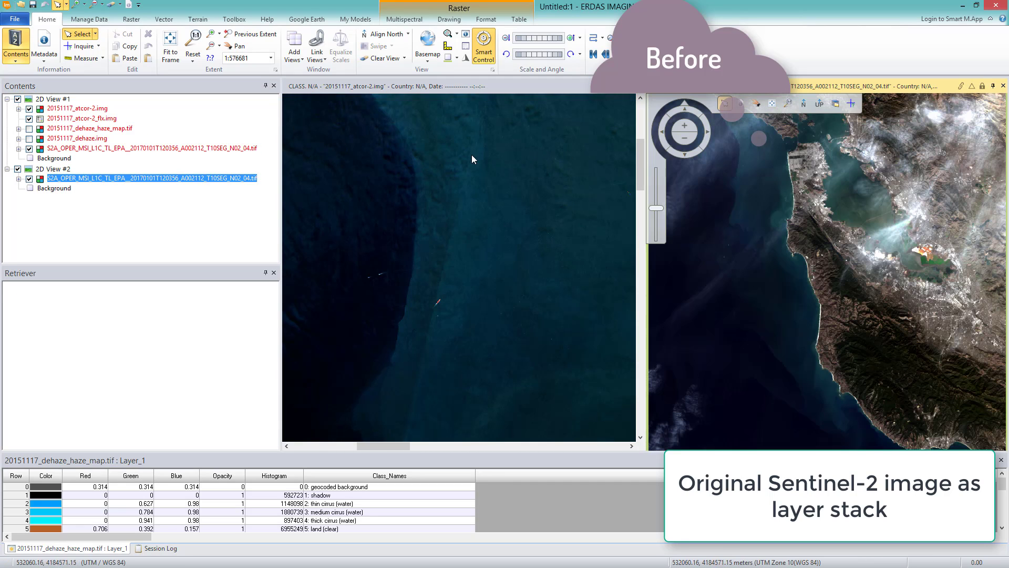
pyautogui.click(307, 111)
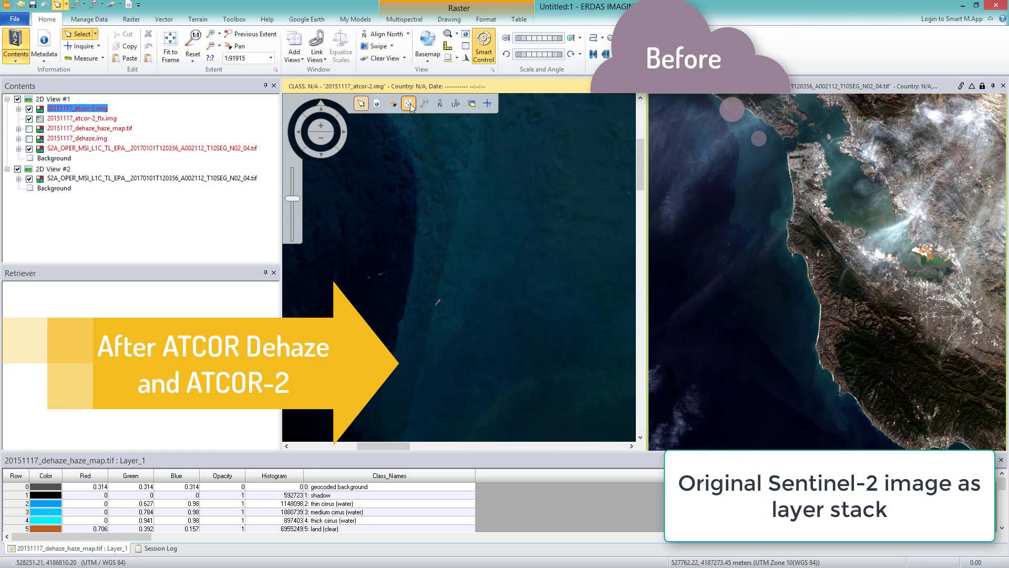
pyautogui.click(409, 104)
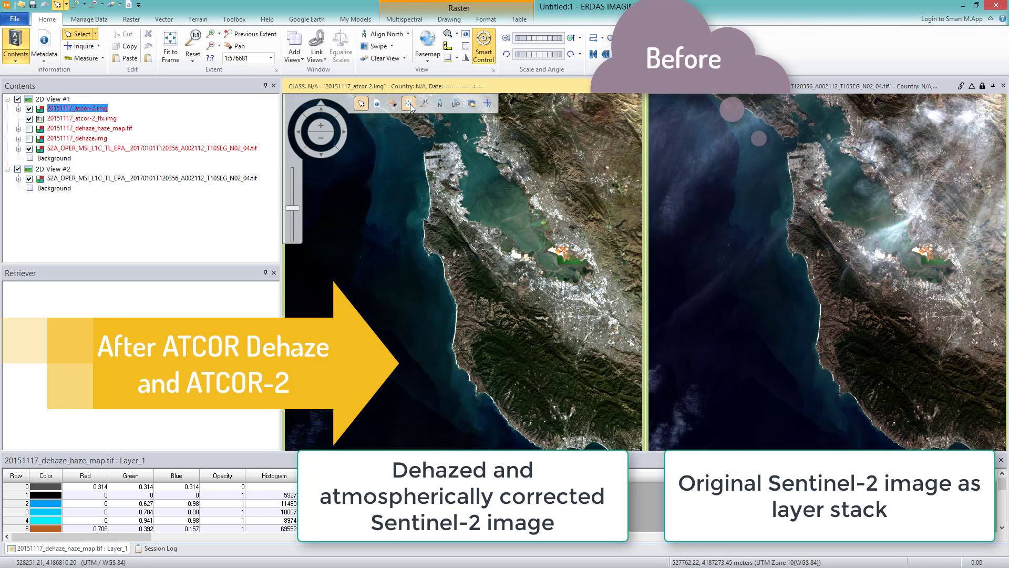